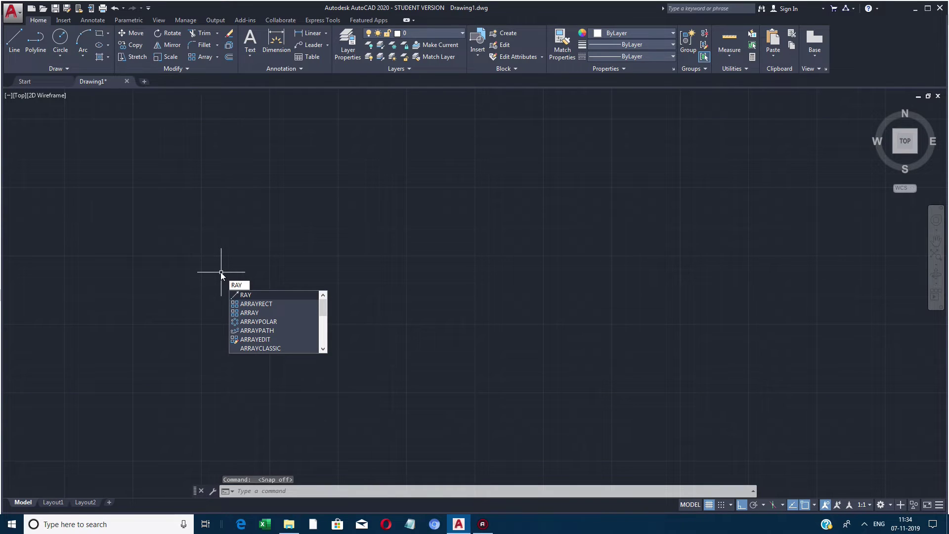
# From one shared base point, draw rays running right, at about 52°, and straight up.
pyautogui.press('Return')
pyautogui.click(372, 285)
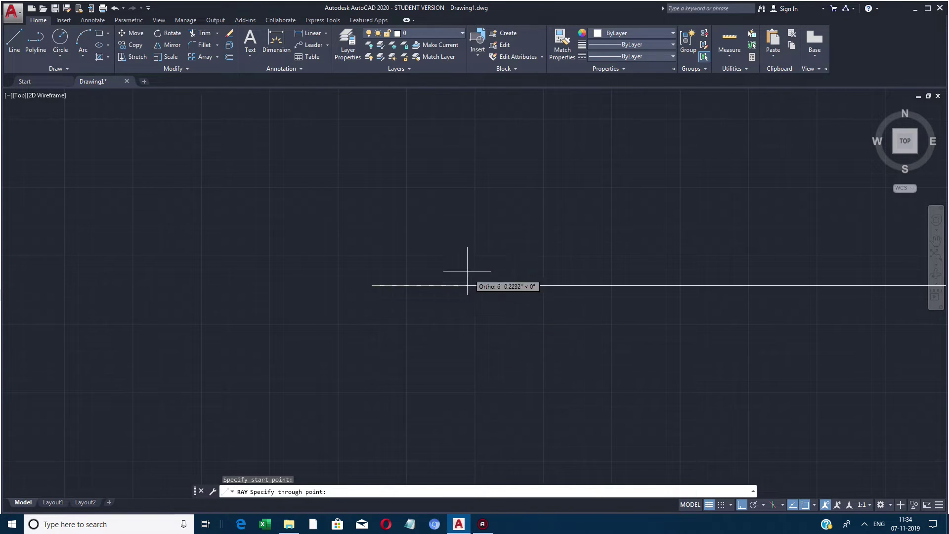
pyautogui.click(445, 248)
pyautogui.press('F8')
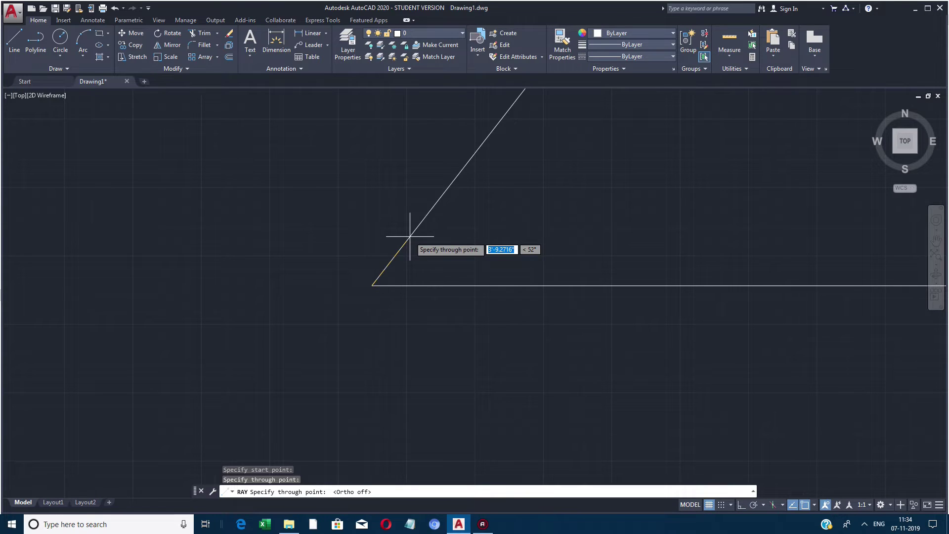
pyautogui.click(417, 234)
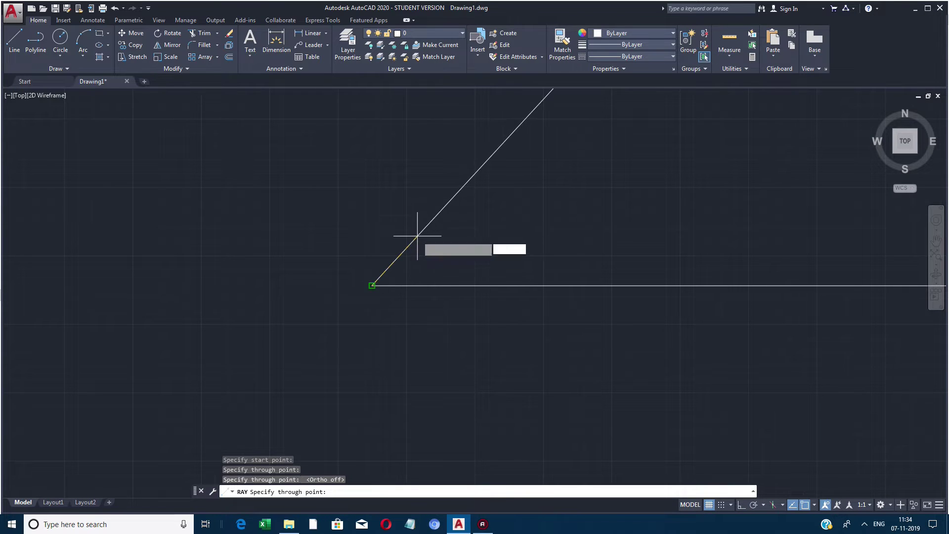
pyautogui.click(377, 168)
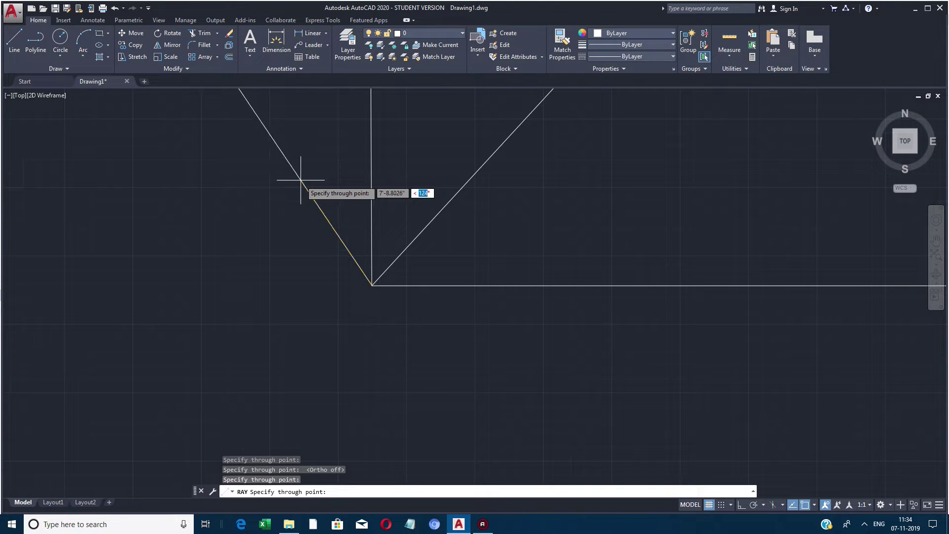
# Add rays at 180°, 45° and 230° from the same base point, then end RAY.
pyautogui.press('BackSpace')
pyautogui.write('180')
pyautogui.press('Return')
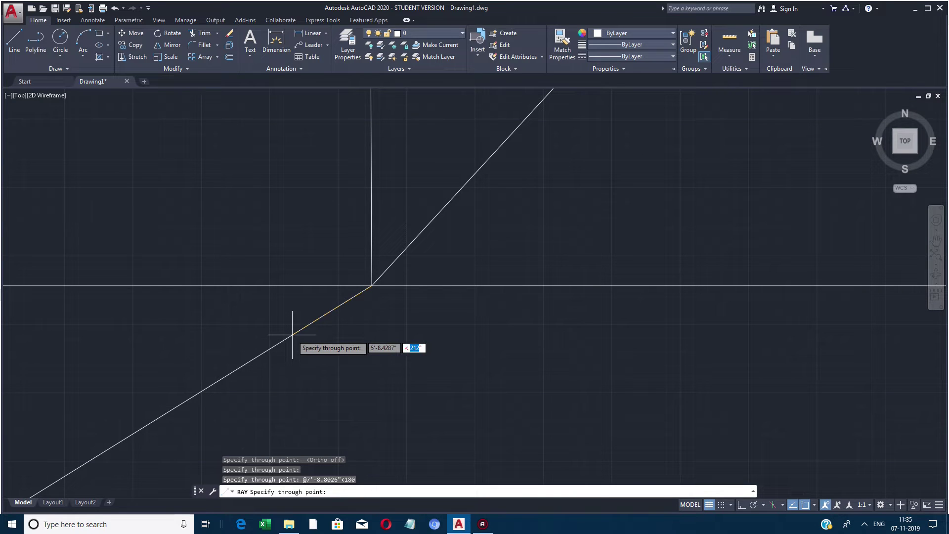
pyautogui.press('Return')
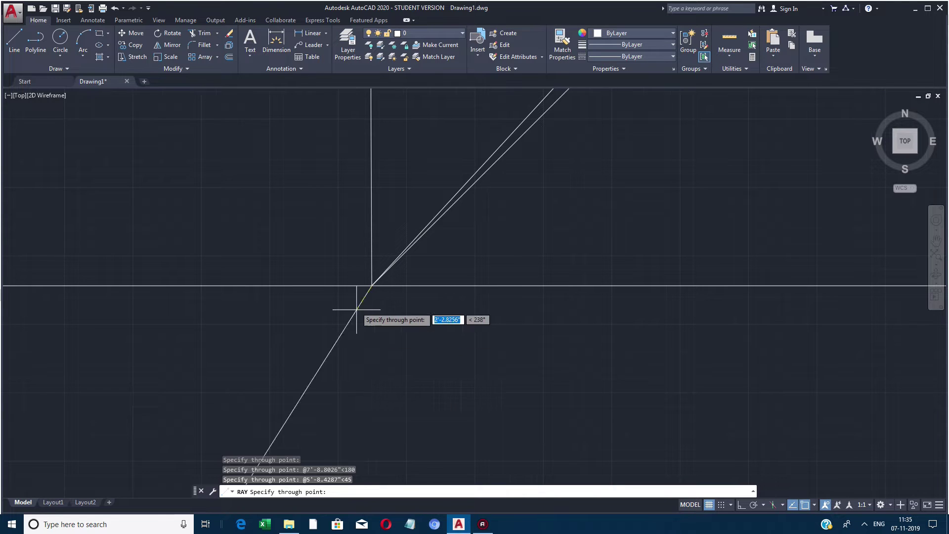
pyautogui.moveTo(367, 285); pyautogui.dragTo(358, 290, button='middle')
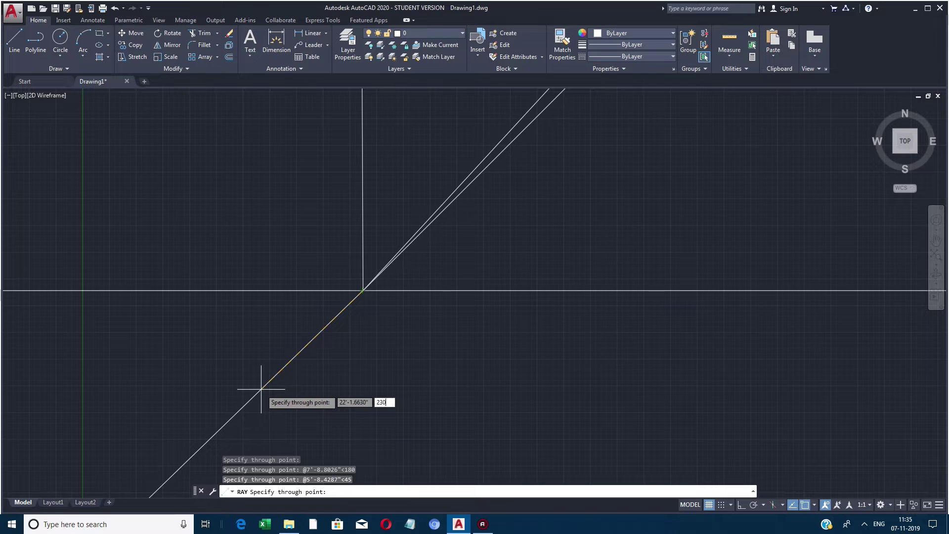
pyautogui.press('Return')
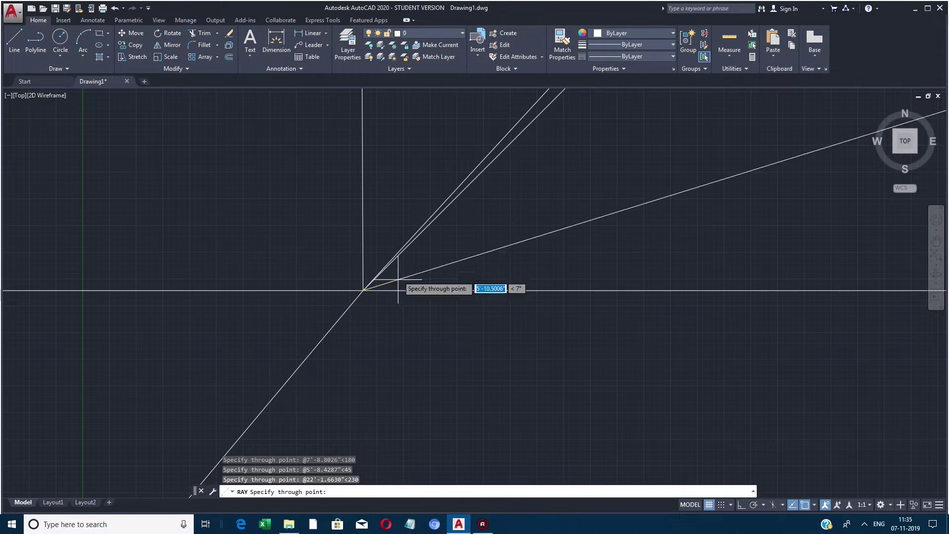
pyautogui.press('Escape')
# Window-select all the rays.
pyautogui.scroll(-4, 411, 265)
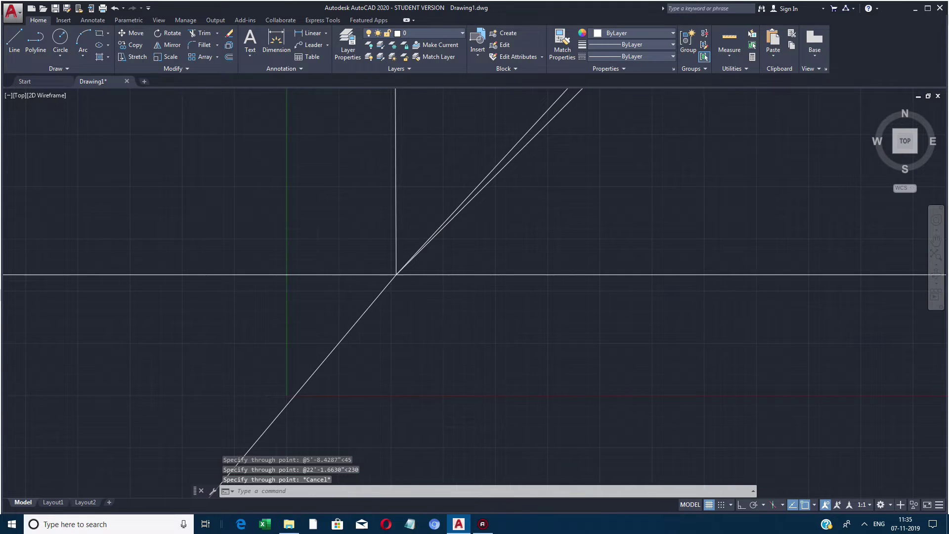
pyautogui.scroll(-1, 513, 394)
pyautogui.click(636, 395)
pyautogui.click(262, 161)
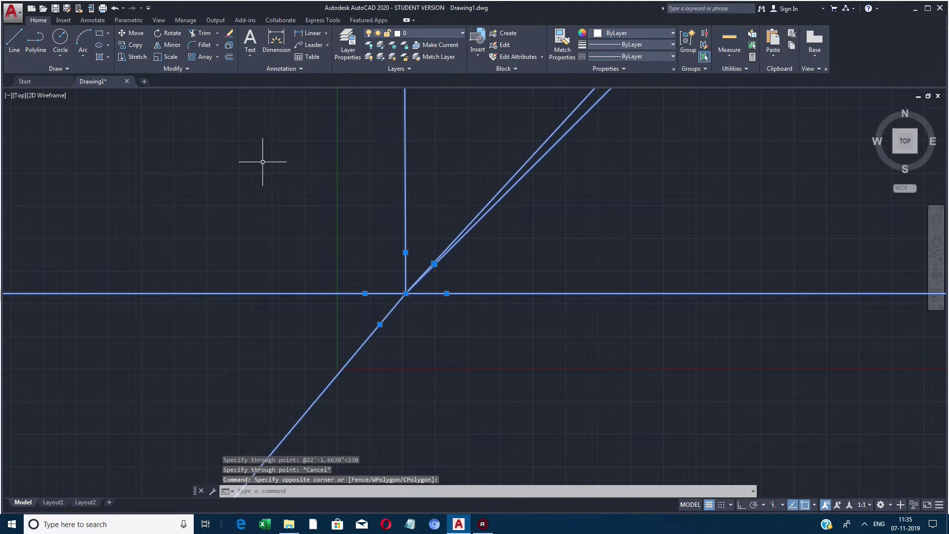
# Erase all the rays and begin a trial spline wave of alternating peaks and troughs.
pyautogui.press('Delete')
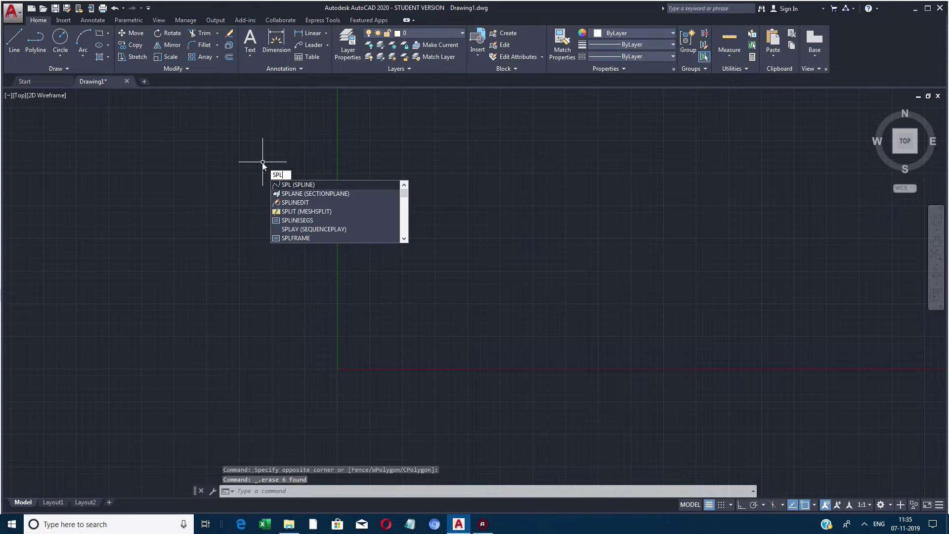
pyautogui.press('Return')
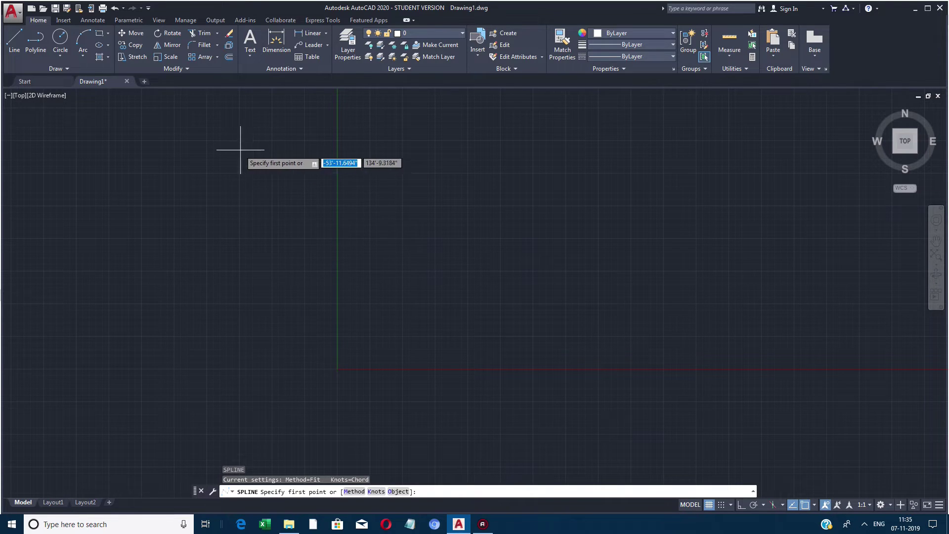
pyautogui.click(159, 266)
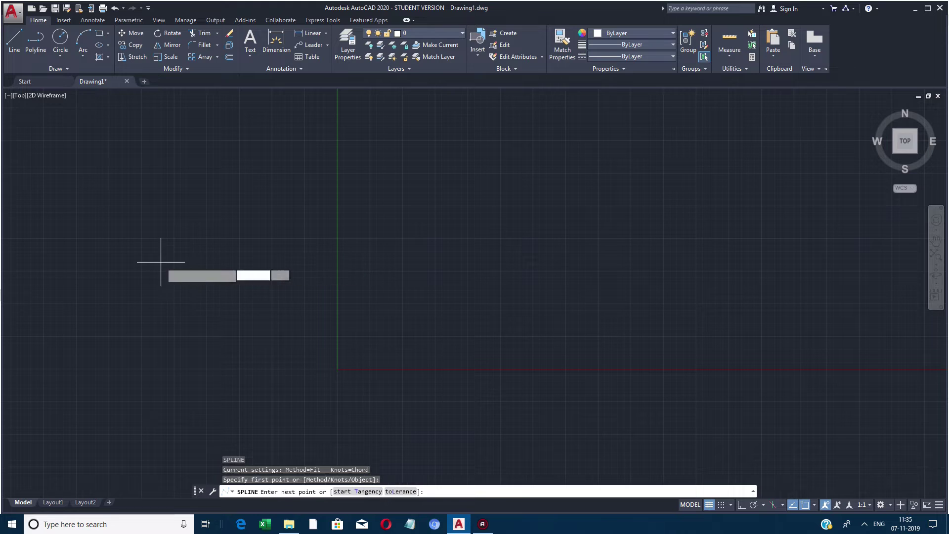
pyautogui.click(194, 154)
pyautogui.click(237, 263)
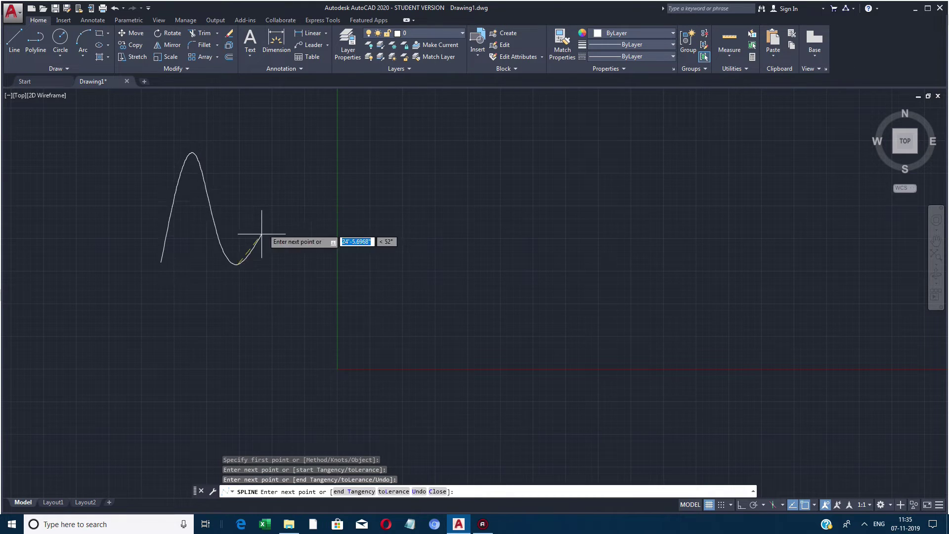
pyautogui.click(275, 149)
pyautogui.click(299, 265)
pyautogui.click(337, 146)
# Extend the trial wave toward the lower right, then abandon the unfinished spline.
pyautogui.click(384, 269)
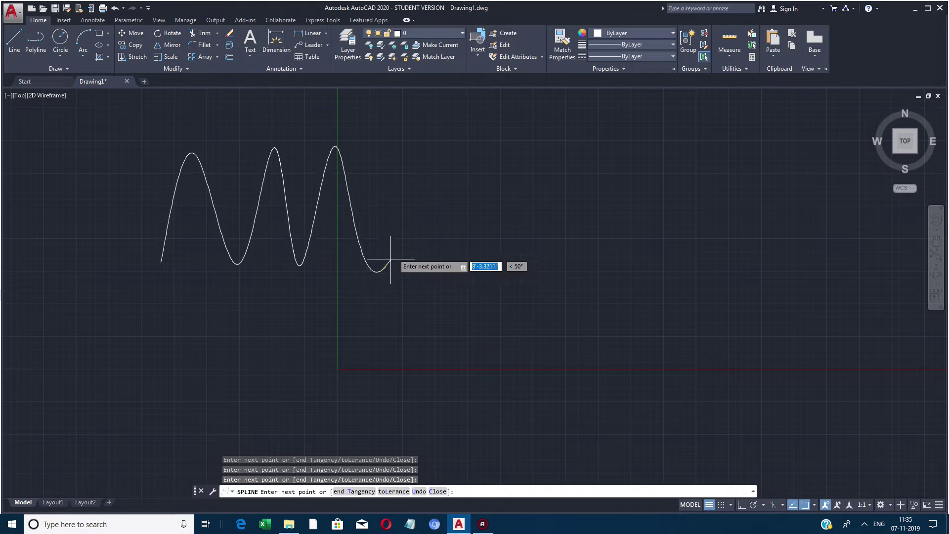
pyautogui.click(406, 181)
pyautogui.scroll(6, 407, 190)
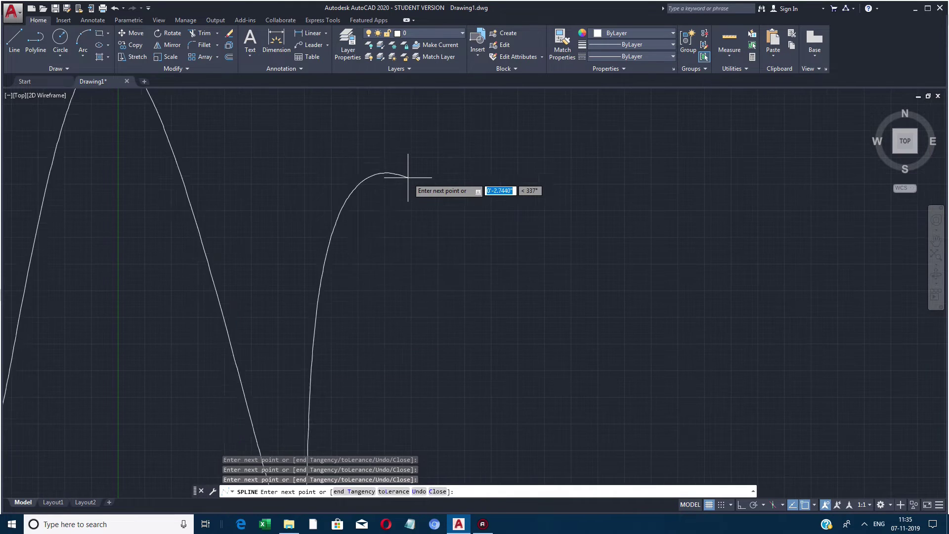
pyautogui.scroll(-5, 405, 211)
pyautogui.click(470, 317)
pyautogui.click(509, 165)
pyautogui.click(728, 364)
pyautogui.press('Escape')
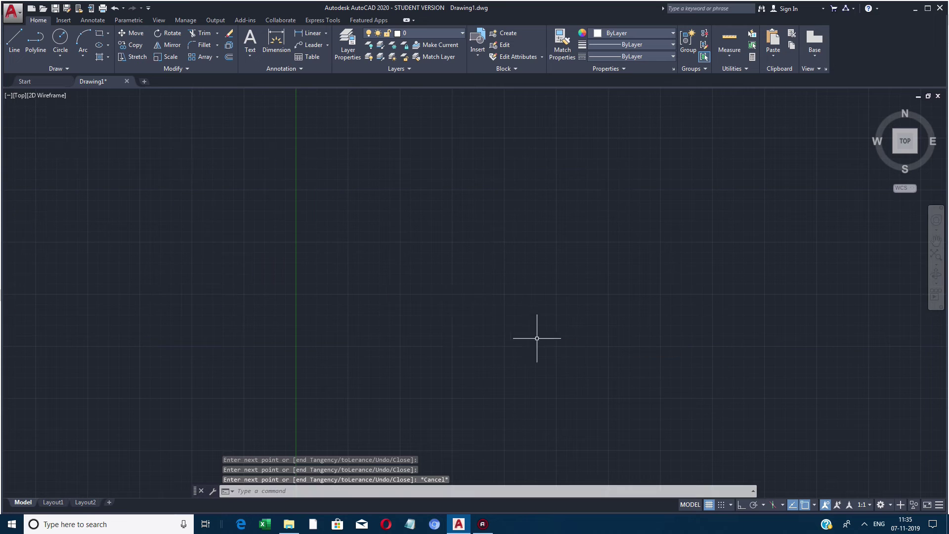
pyautogui.scroll(-3, 449, 248)
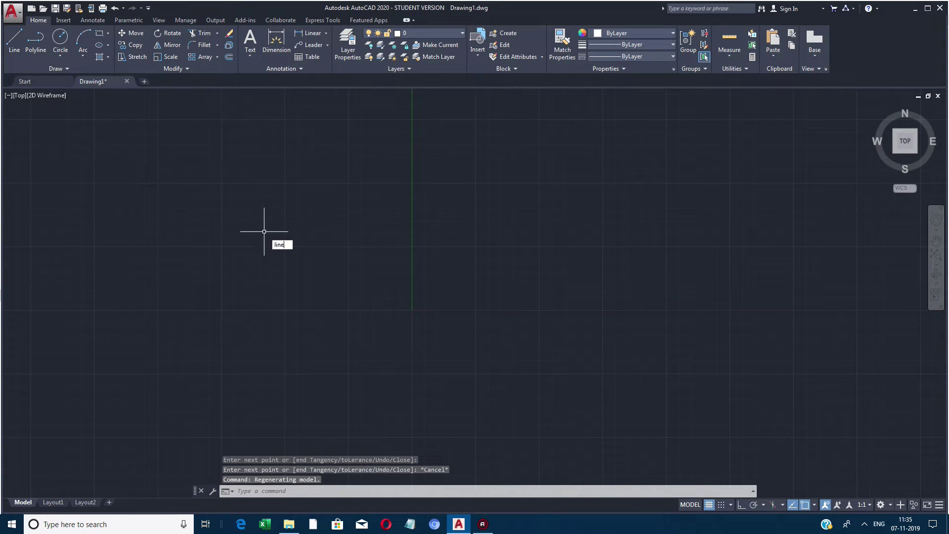
# Start a line, cancel it, and zoom in on the drawing.
pyautogui.write('line')
pyautogui.press('Return')
pyautogui.click(246, 285)
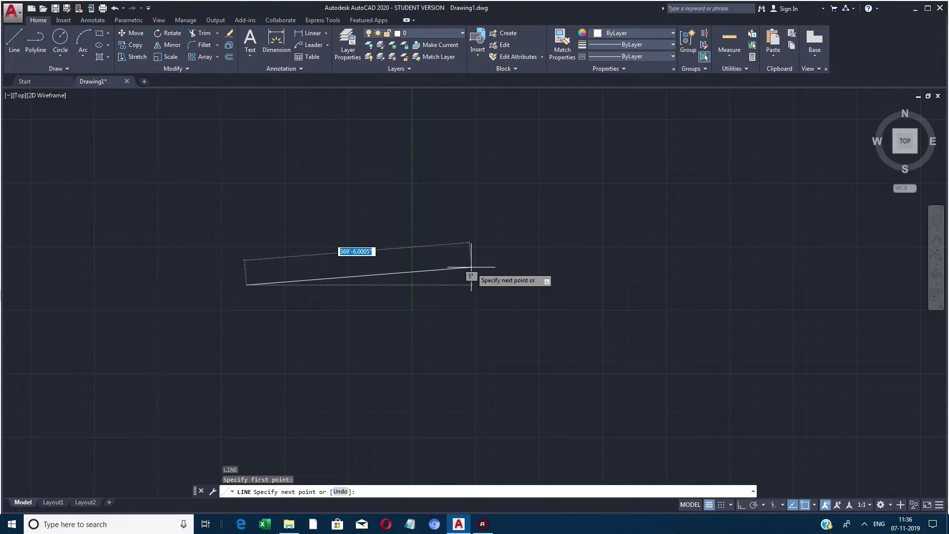
pyautogui.press('Escape')
pyautogui.scroll(3, 264, 281)
pyautogui.scroll(2, 289, 277)
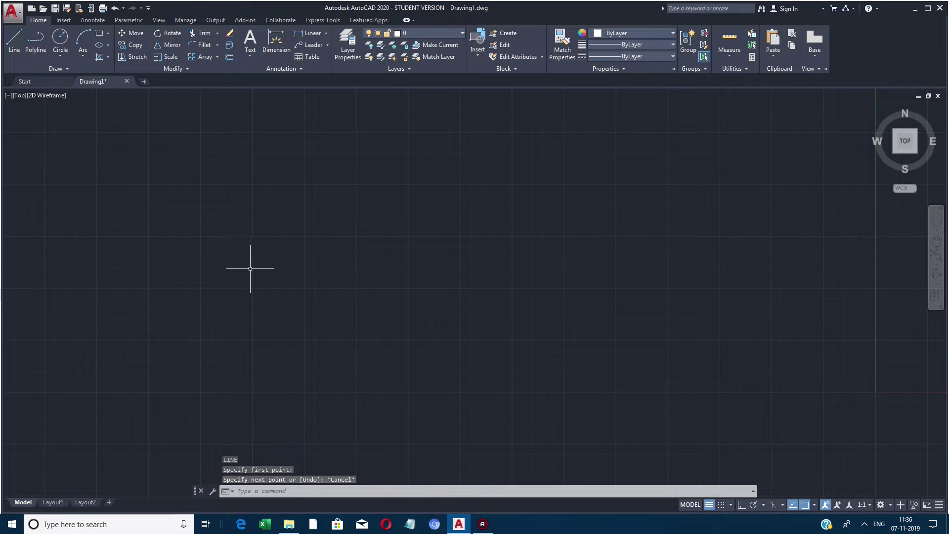
# Draw the horizontal line, 20' long.
pyautogui.write('line')
pyautogui.press('Return')
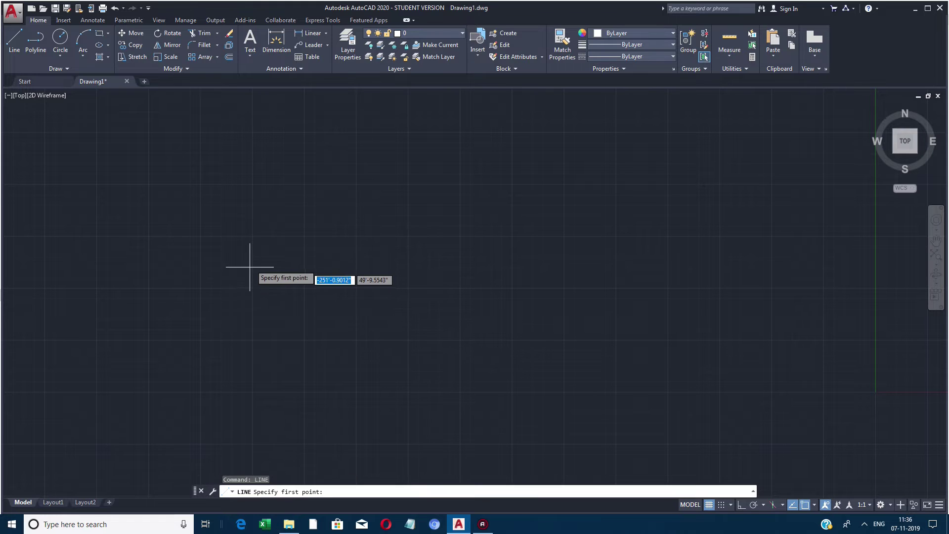
pyautogui.click(258, 253)
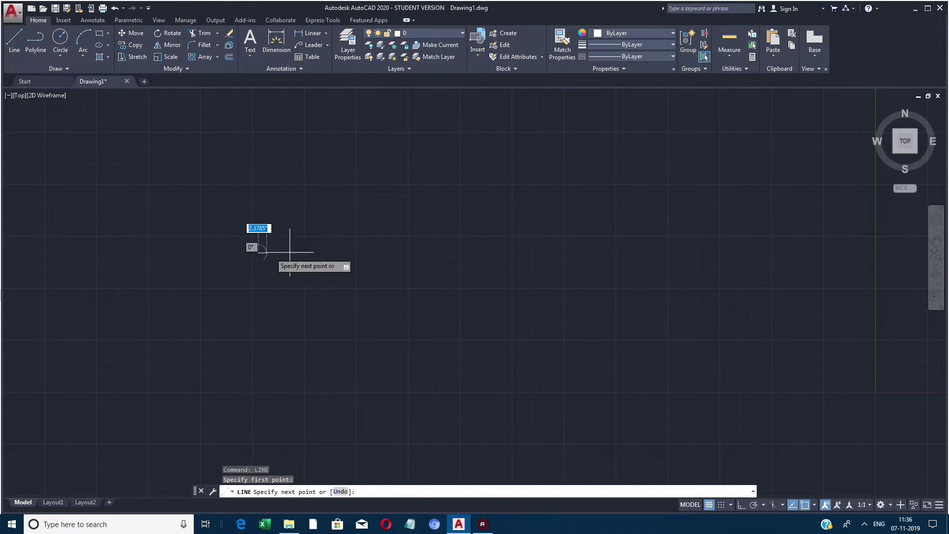
pyautogui.scroll(2, 442, 278)
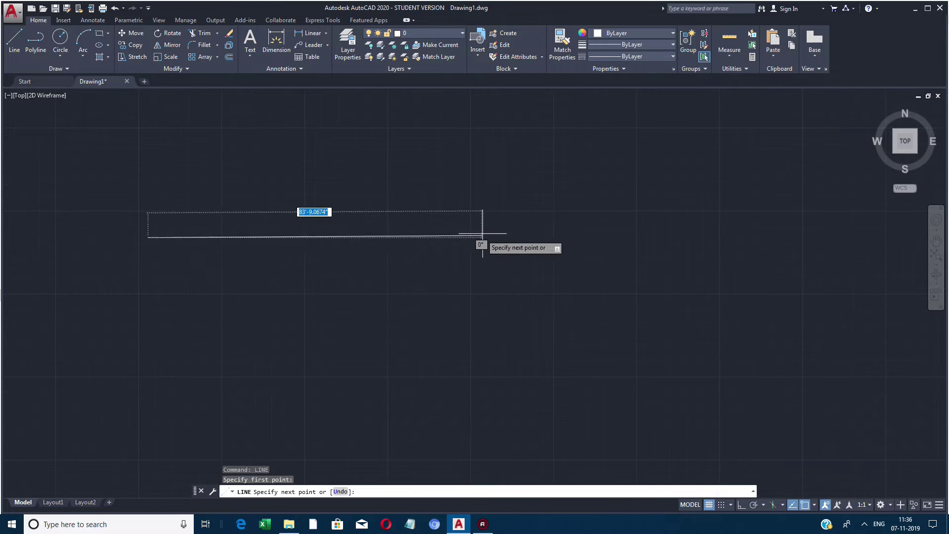
pyautogui.scroll(4, 117, 220)
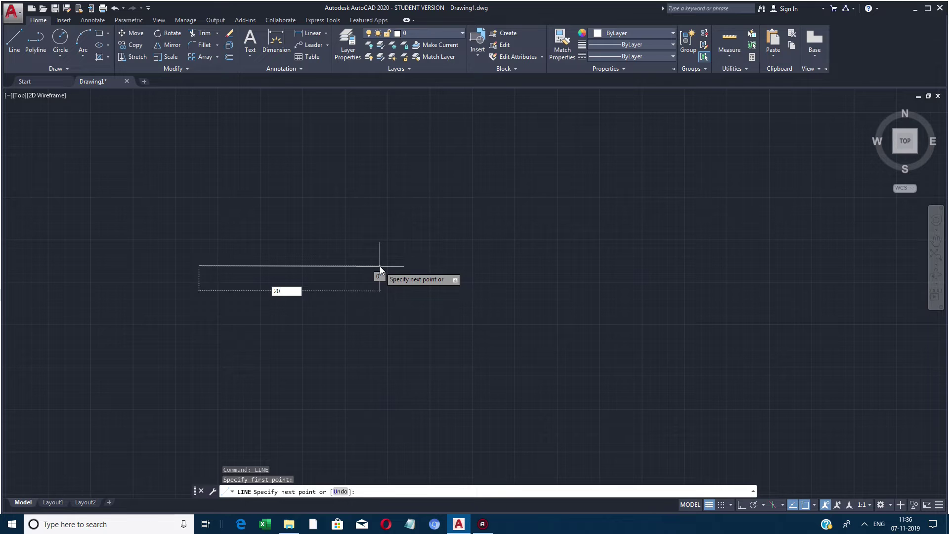
pyautogui.write("'4")
pyautogui.press('Return')
pyautogui.press('Escape')
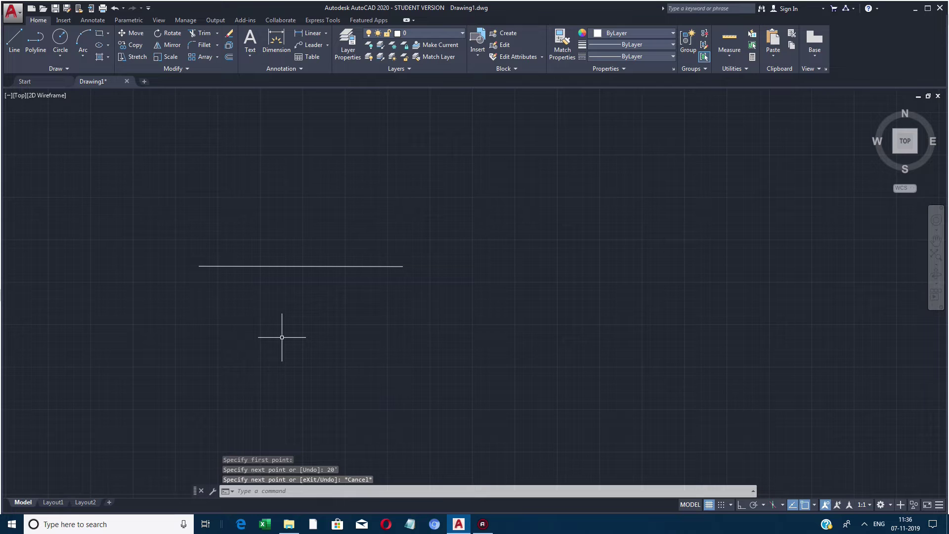
# With Ortho on, draw a 10' vertical line upward from the horizontal line's midpoint.
pyautogui.write('line')
pyautogui.press('Return')
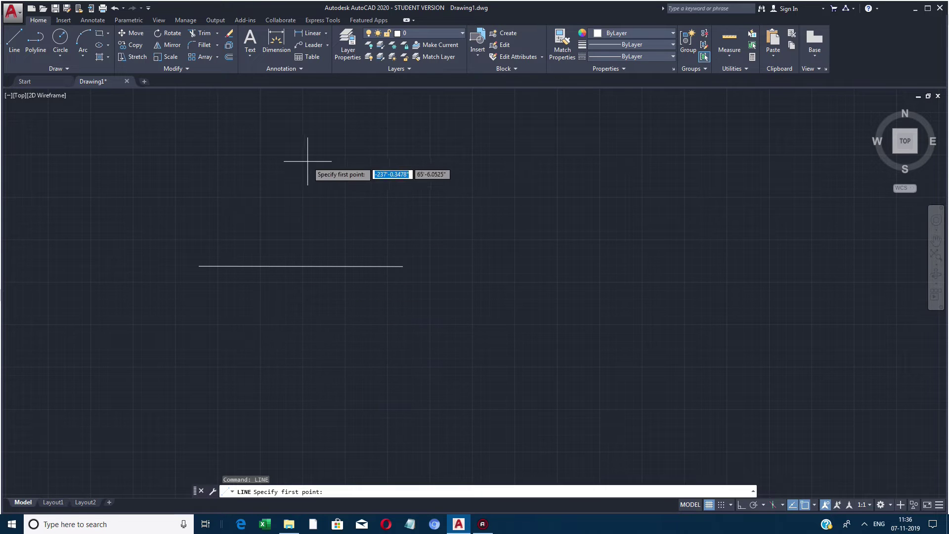
pyautogui.click(302, 265)
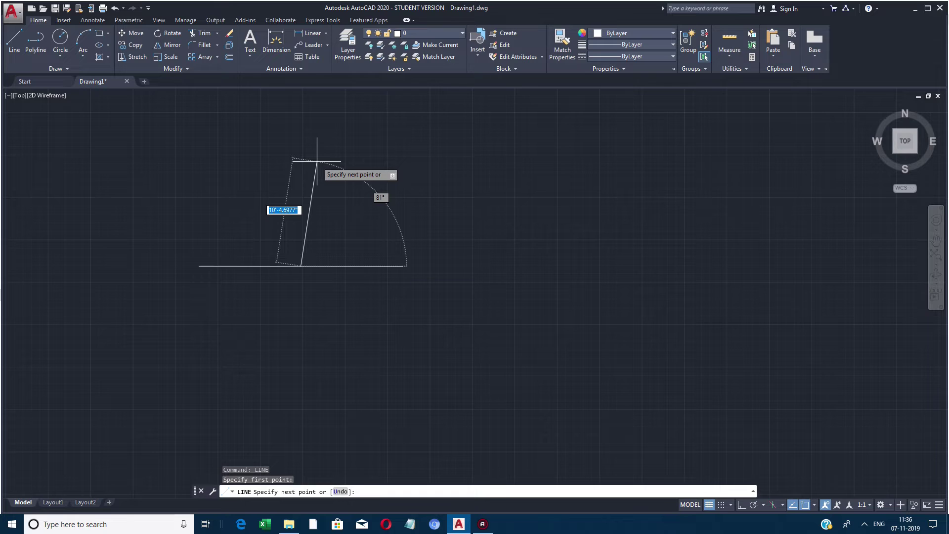
pyautogui.press('F8')
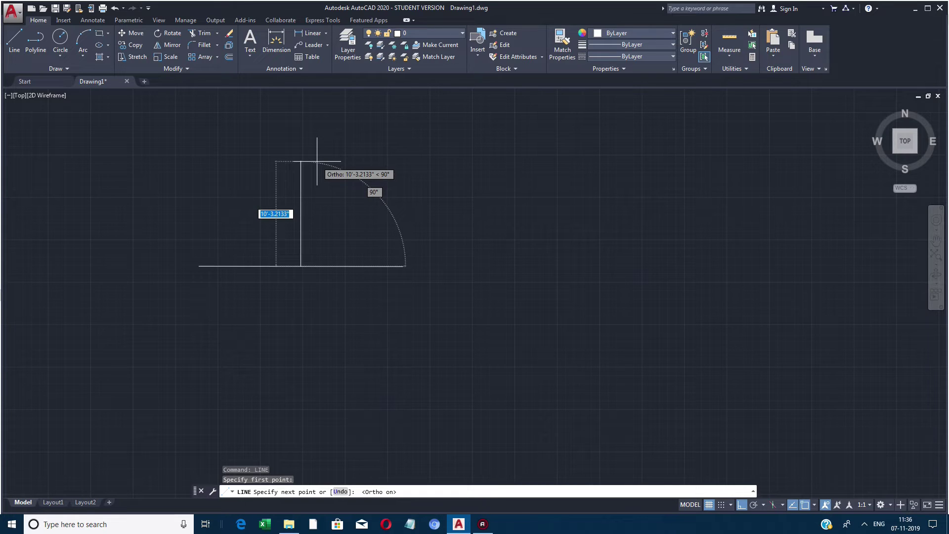
pyautogui.write('10')
pyautogui.press('Return')
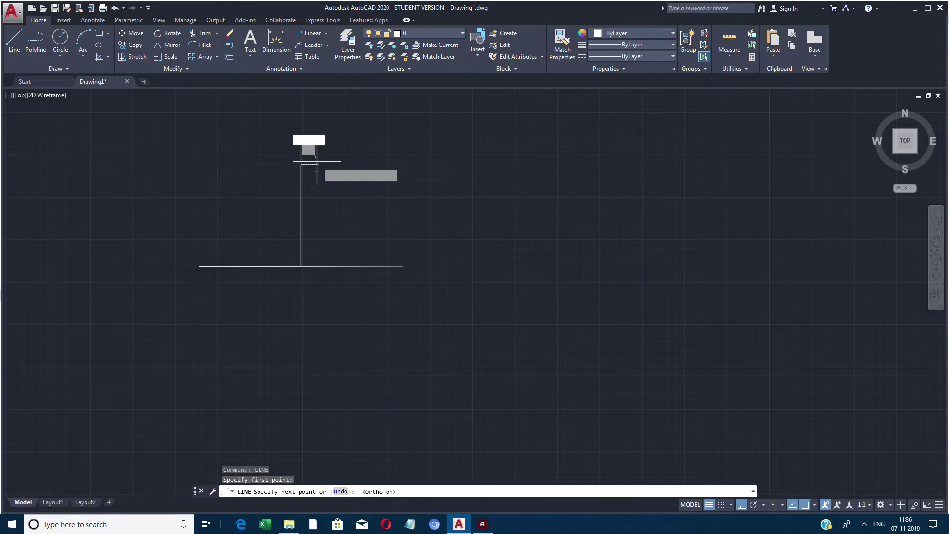
pyautogui.press('Return')
pyautogui.press('Return')
# Draw a 10' segment downward from the axes' intersection.
pyautogui.click(301, 266)
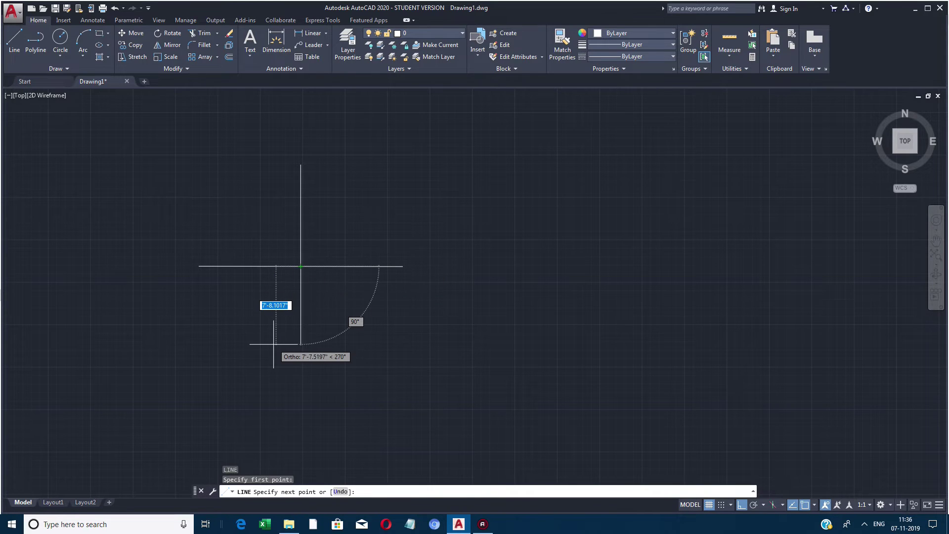
pyautogui.write("10'")
pyautogui.press('Return')
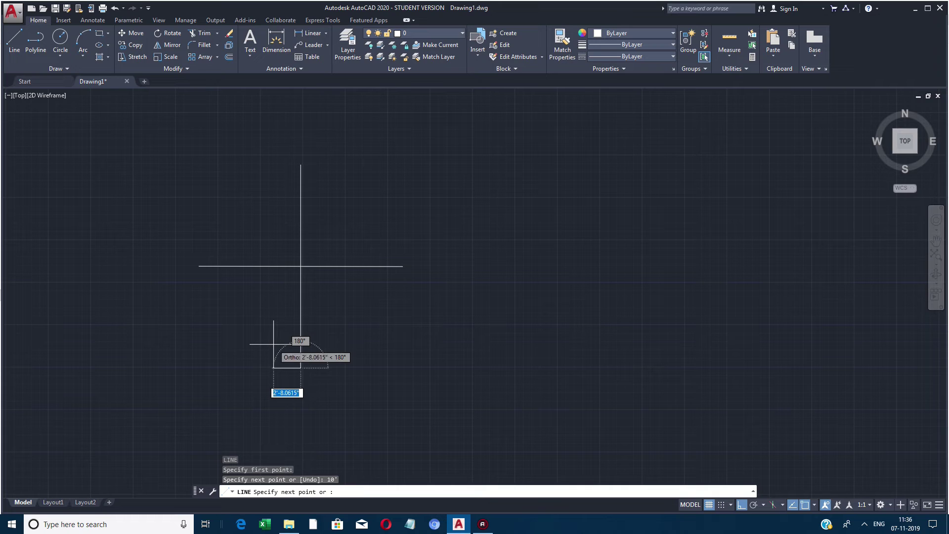
pyautogui.press('Escape')
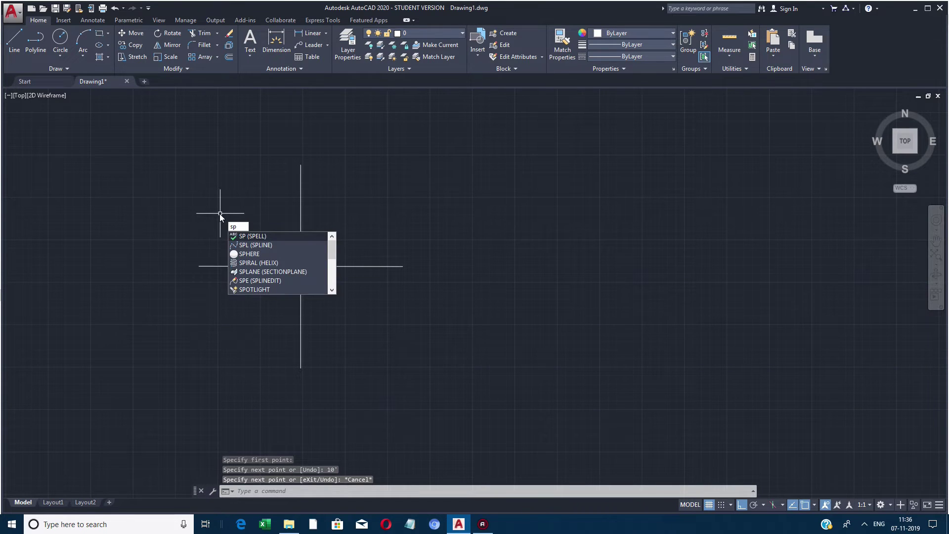
pyautogui.press('Return')
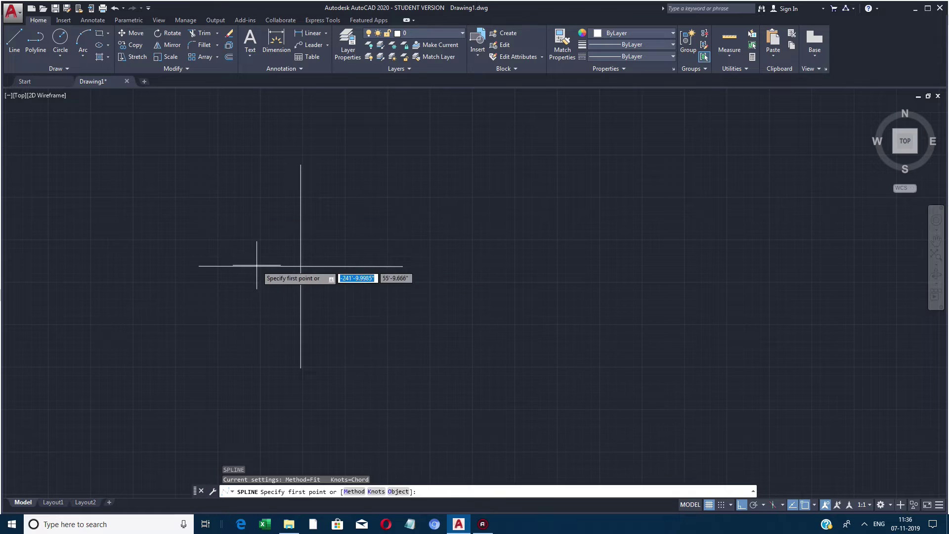
pyautogui.click(199, 266)
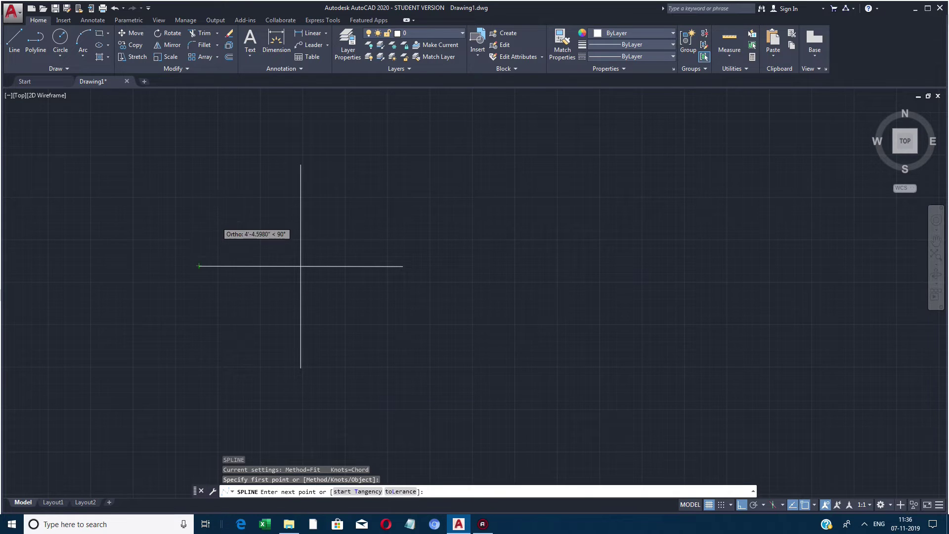
pyautogui.click(205, 221)
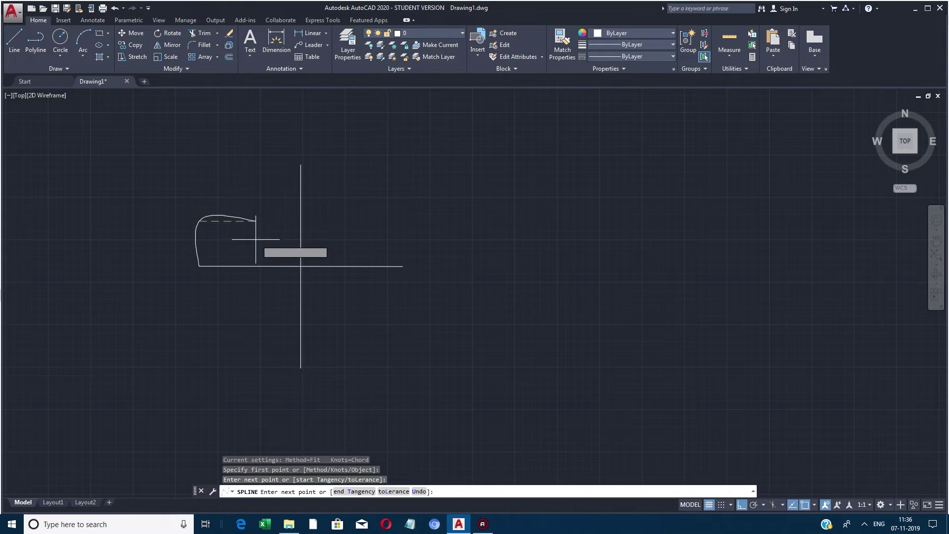
pyautogui.press('Escape')
pyautogui.press('Return')
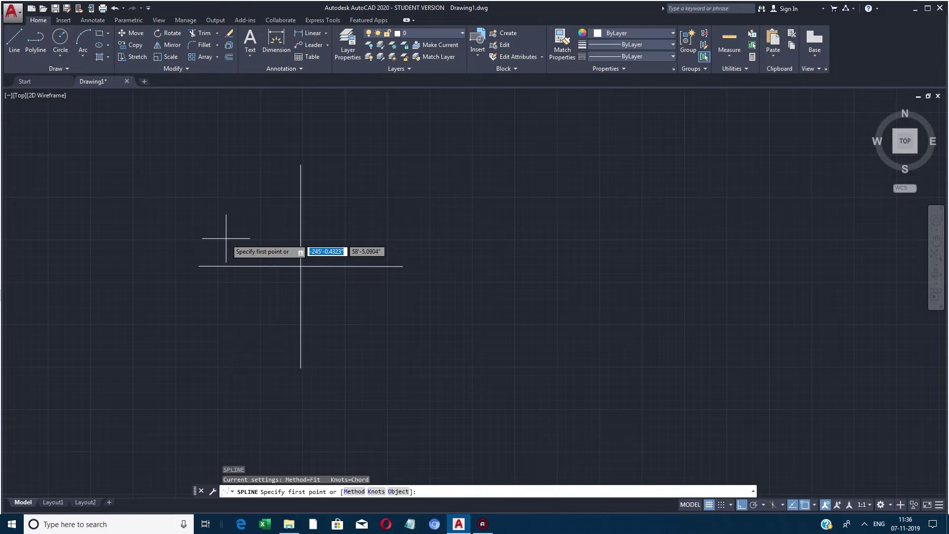
pyautogui.click(199, 266)
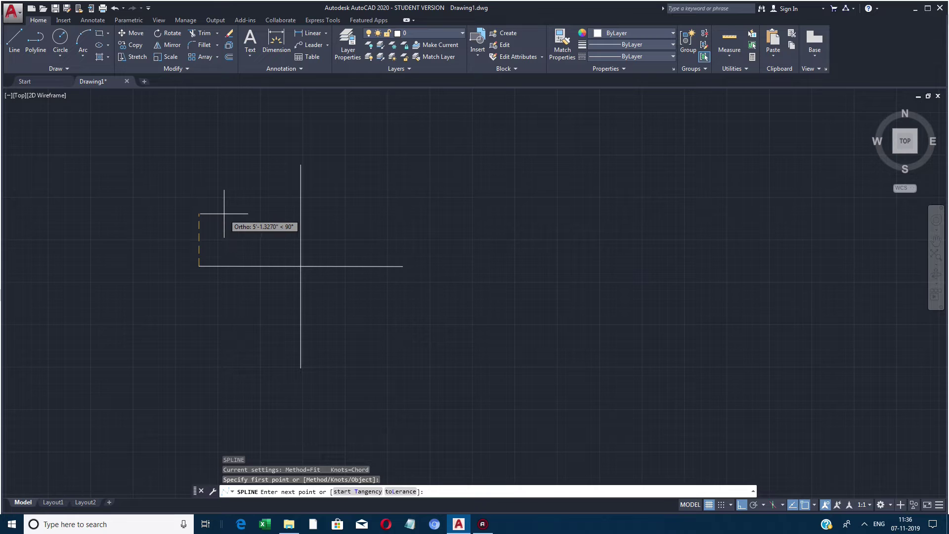
pyautogui.press('F8')
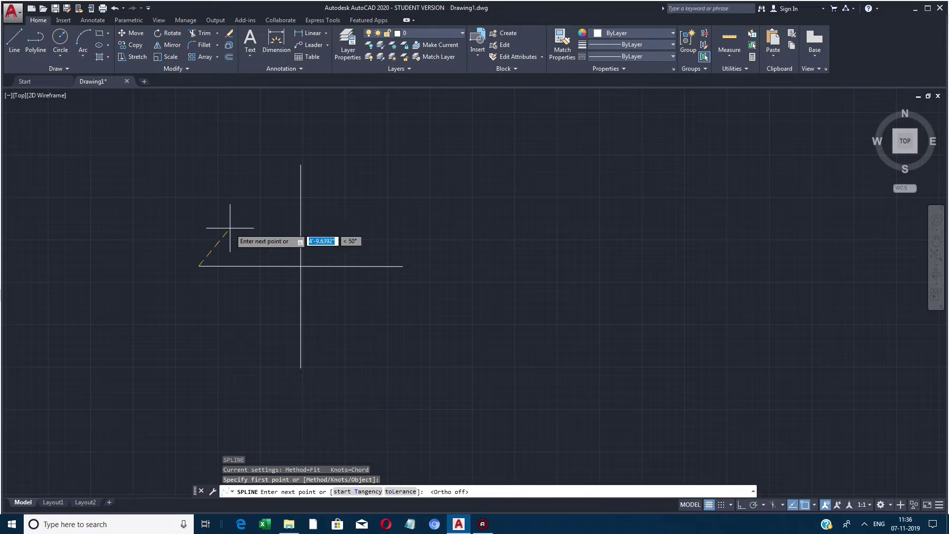
pyautogui.click(210, 222)
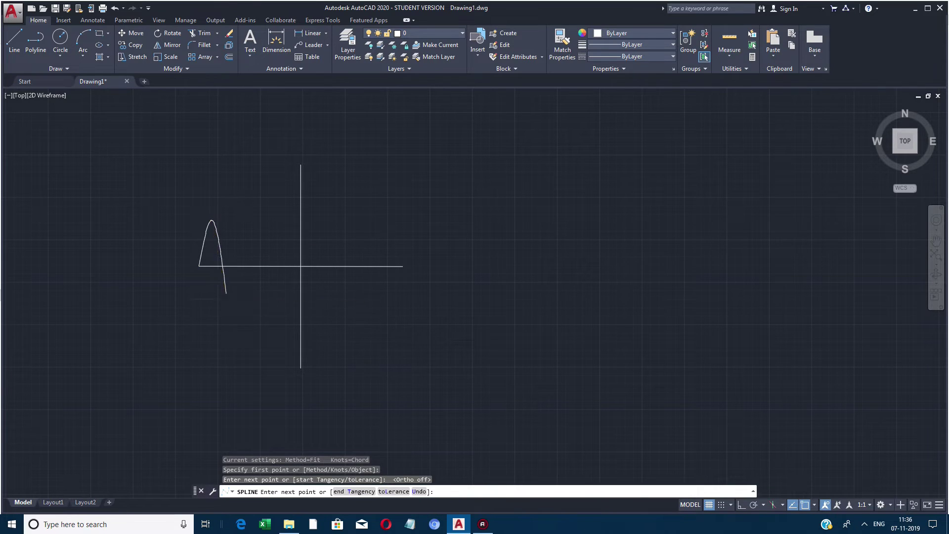
pyautogui.click(226, 293)
pyautogui.click(246, 221)
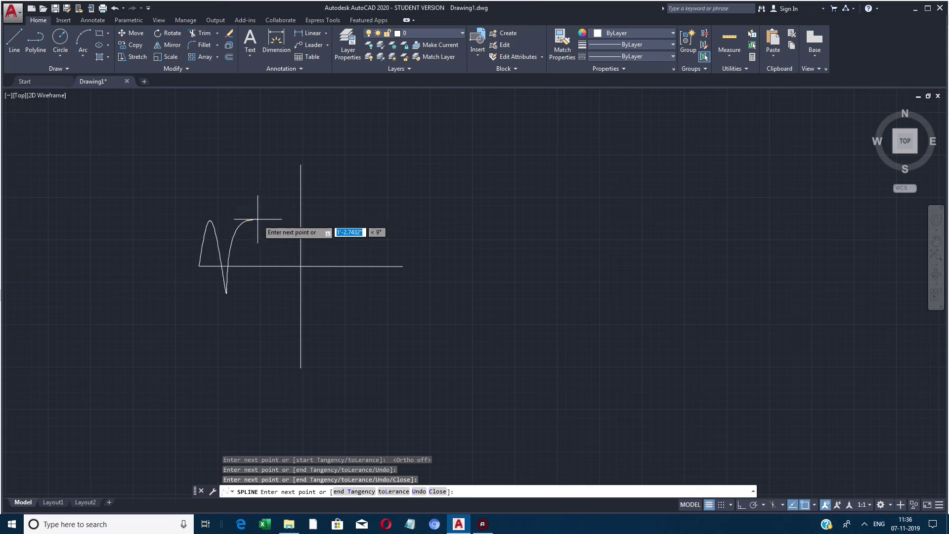
pyautogui.click(261, 285)
pyautogui.click(283, 222)
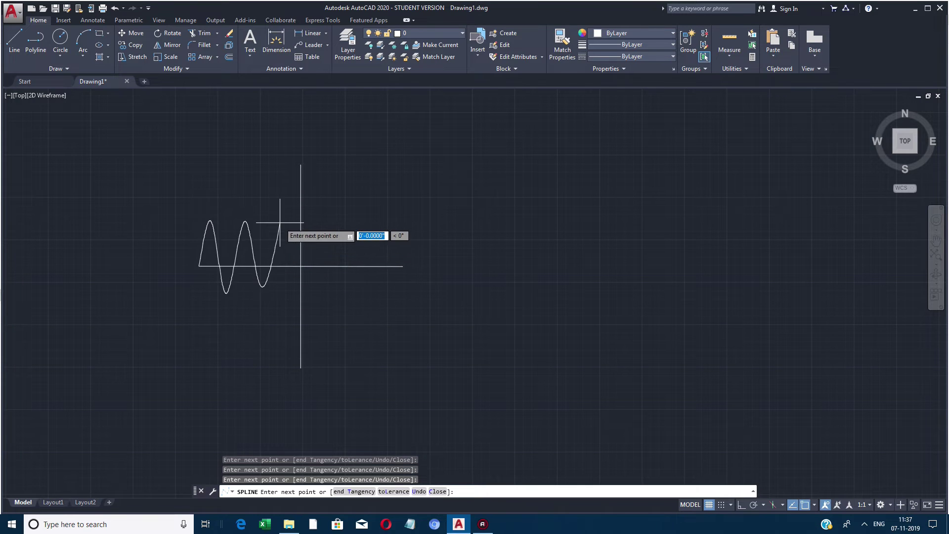
pyautogui.click(300, 266)
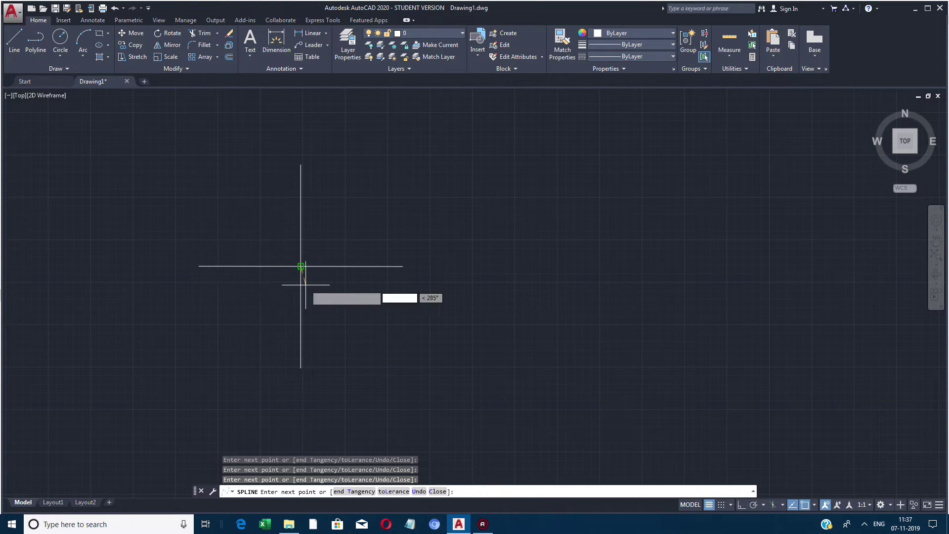
pyautogui.click(327, 224)
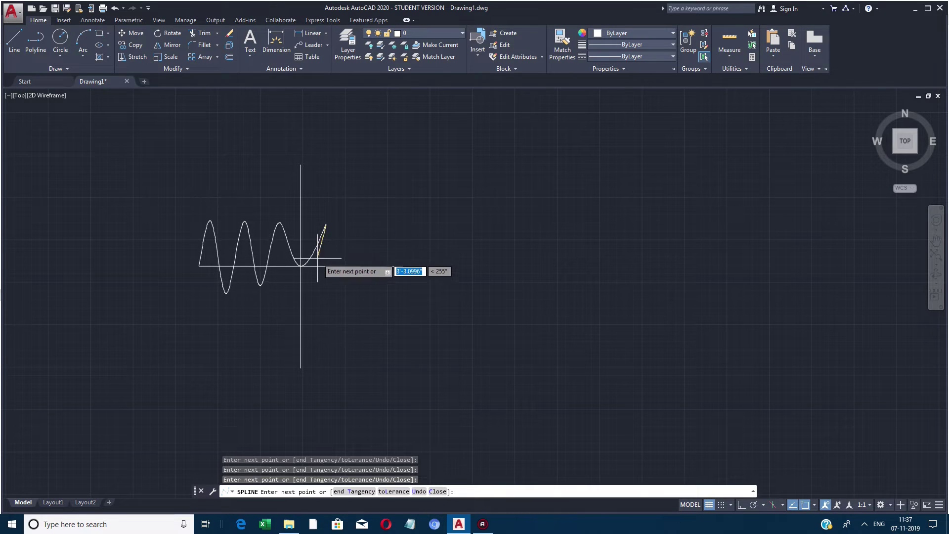
pyautogui.click(360, 285)
pyautogui.click(382, 224)
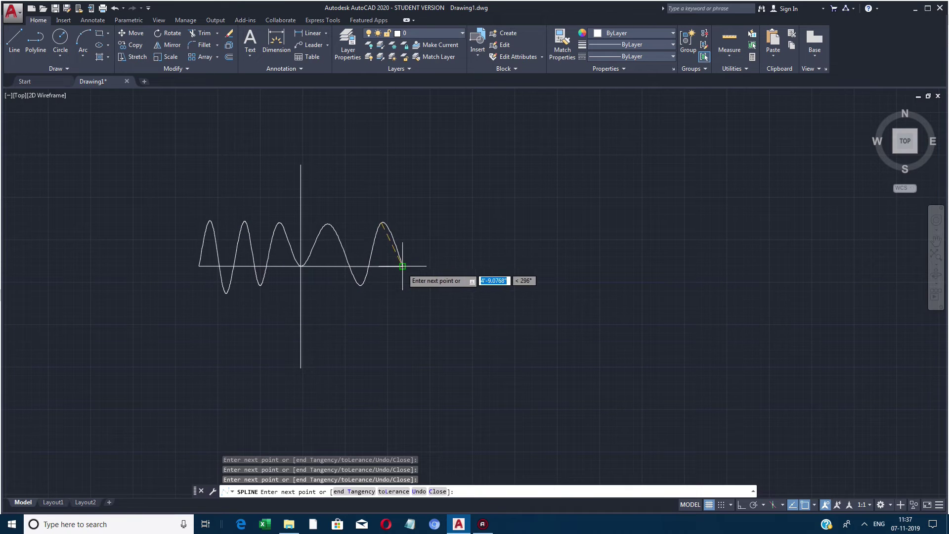
pyautogui.press('Escape')
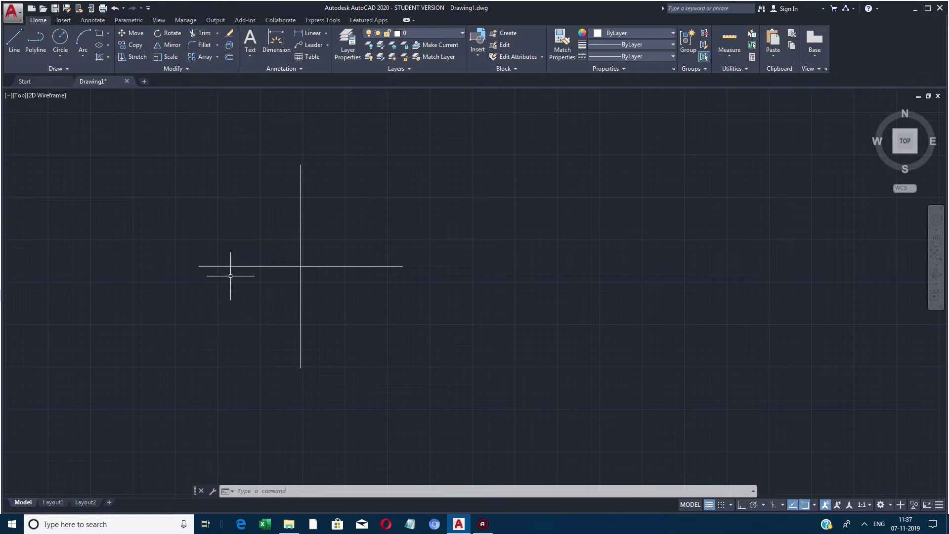
# Draw a spline from the horizontal line's left end, through three peaks and a trough, to its right end.
pyautogui.press('Return')
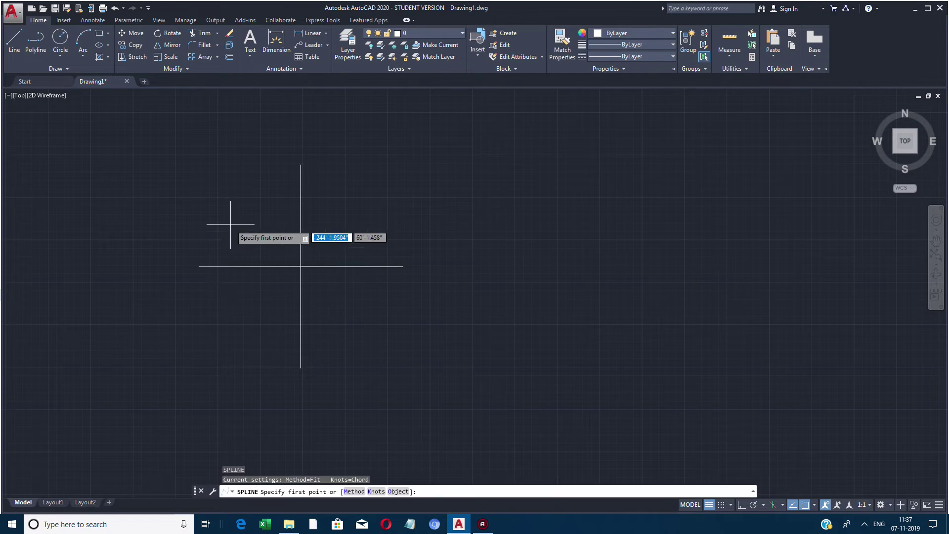
pyautogui.click(198, 266)
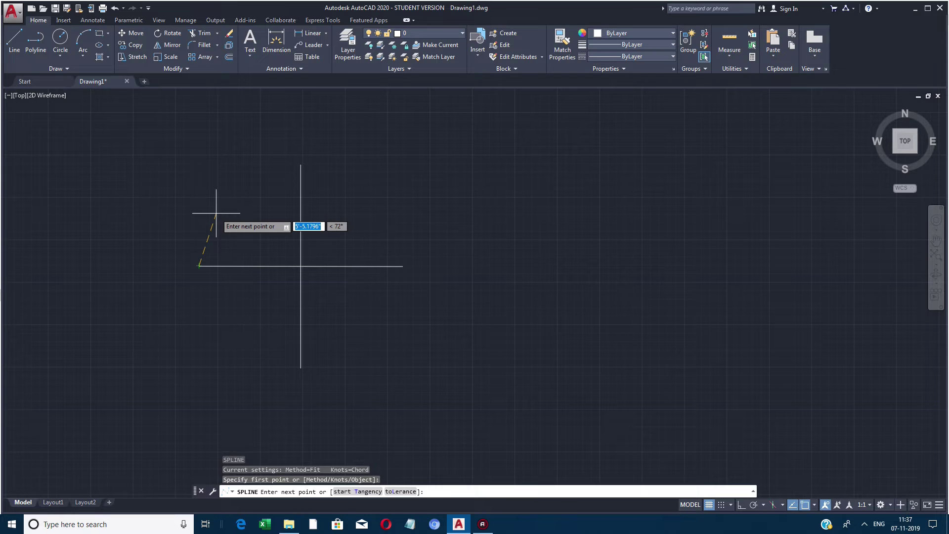
pyautogui.click(216, 213)
pyautogui.click(271, 221)
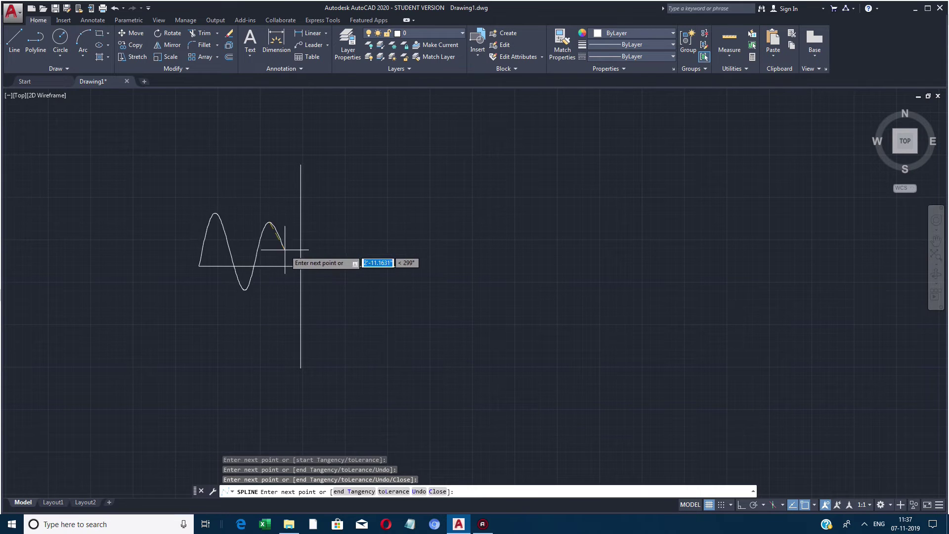
pyautogui.click(309, 289)
pyautogui.click(337, 221)
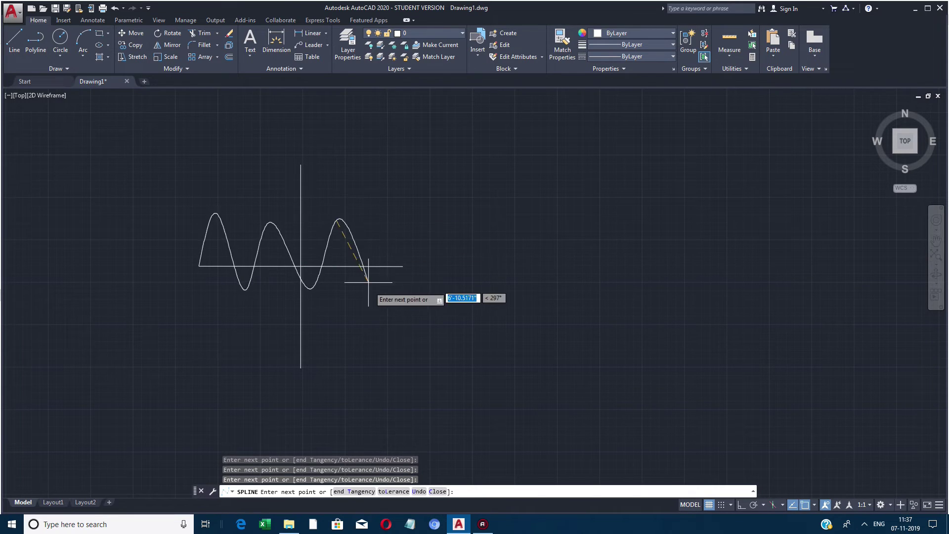
pyautogui.click(403, 266)
pyautogui.press('Return')
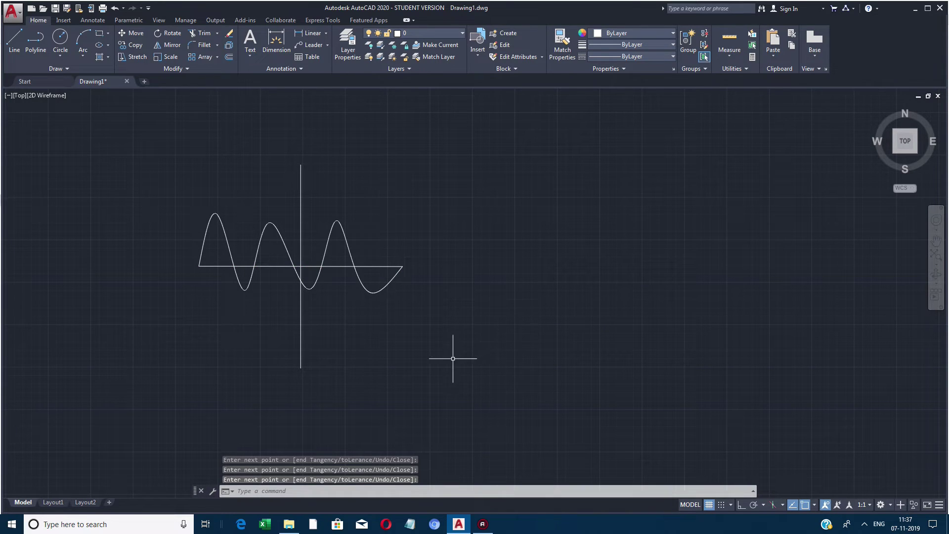
# Pan the view left so the wave sits at the screen's left edge.
pyautogui.scroll(2, 572, 251)
pyautogui.scroll(-2, 555, 269)
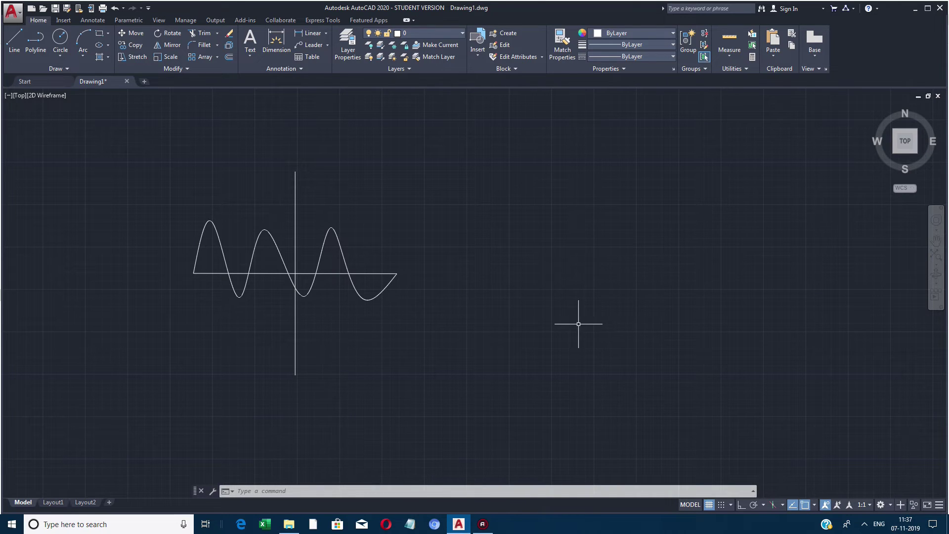
pyautogui.write('p')
pyautogui.press('Return')
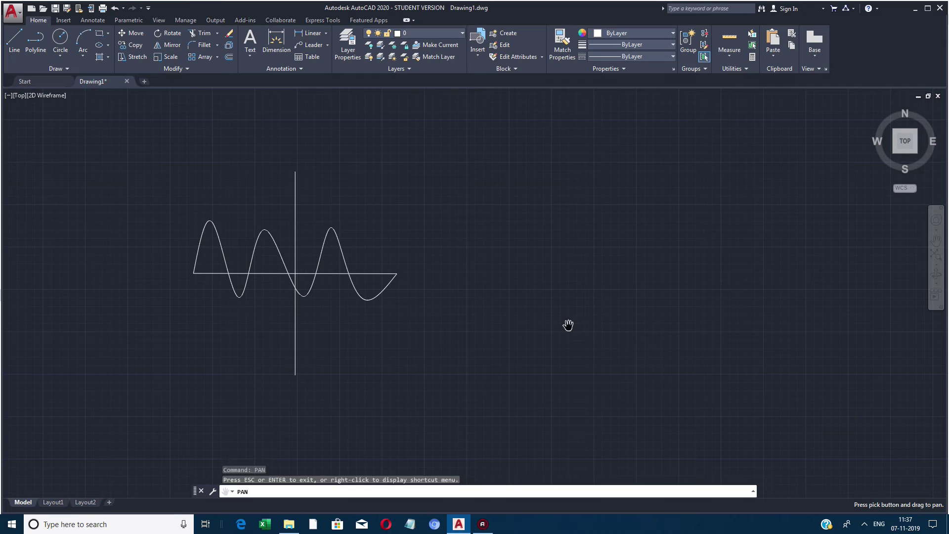
pyautogui.moveTo(560, 318)
pyautogui.mouseDown()
pyautogui.moveTo(418, 295)
pyautogui.moveTo(372, 355)
pyautogui.mouseUp()
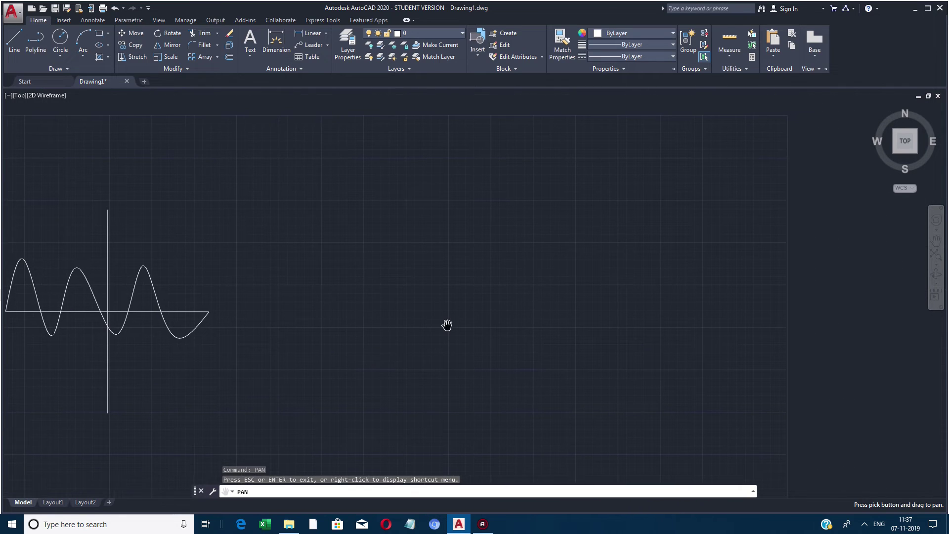
pyautogui.press('Escape')
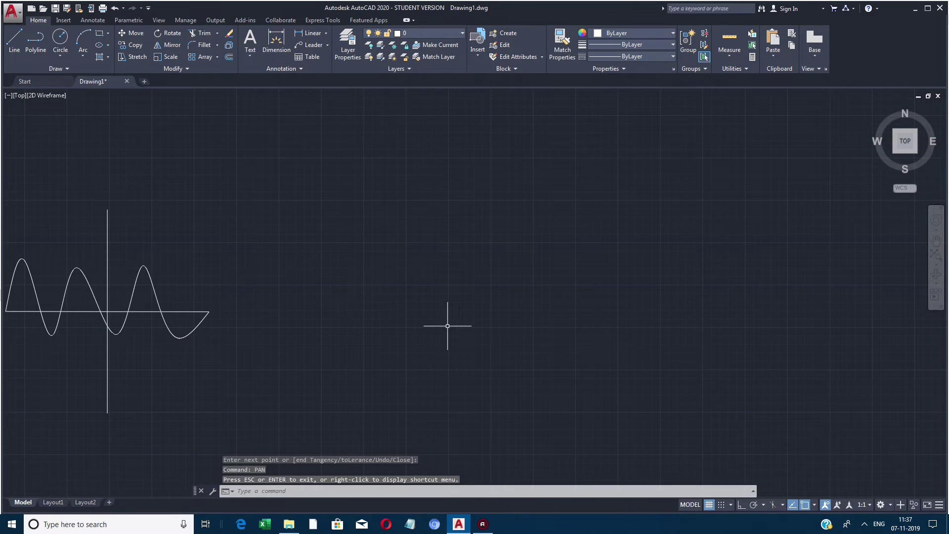
# Draw a six-sided polygon inscribed in a 10' radius circle, right of the wave.
pyautogui.write('pol')
pyautogui.press('Return')
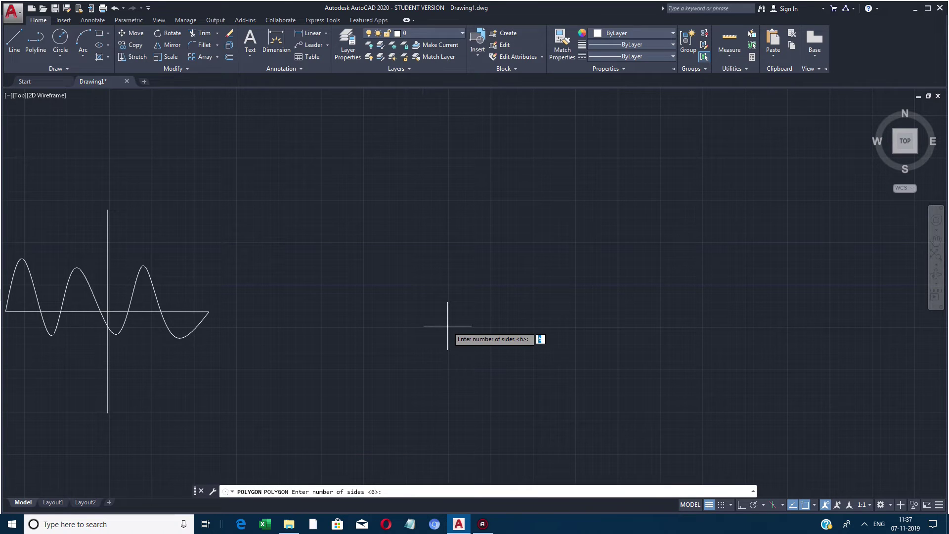
pyautogui.press('Return')
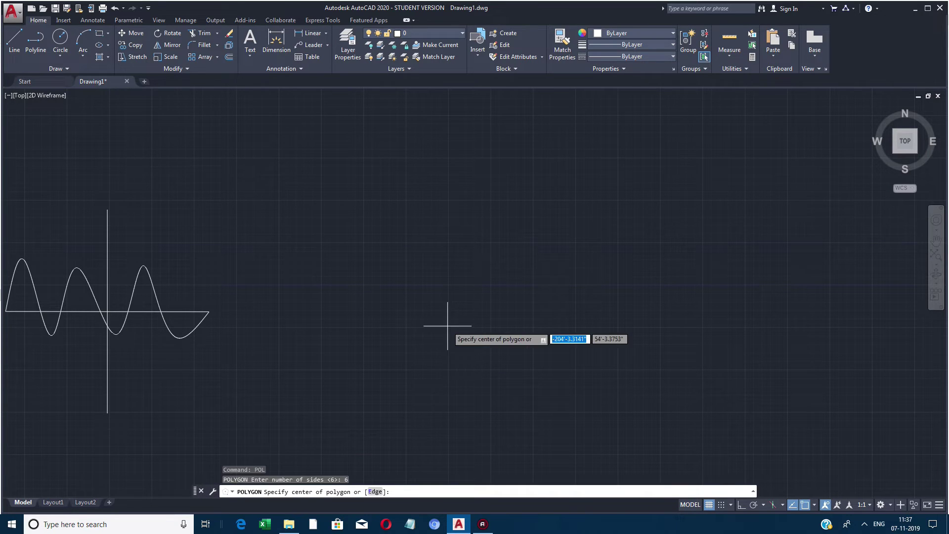
pyautogui.click(399, 281)
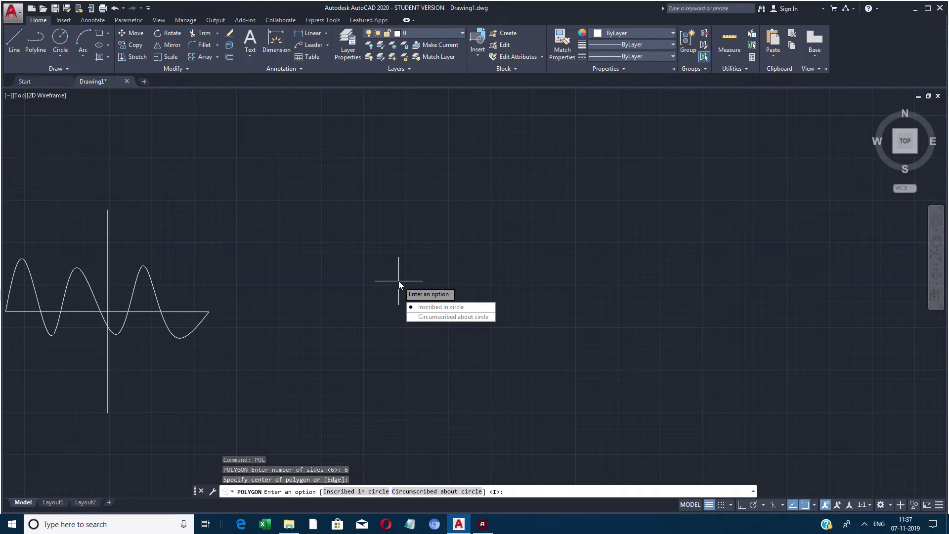
pyautogui.press('Return')
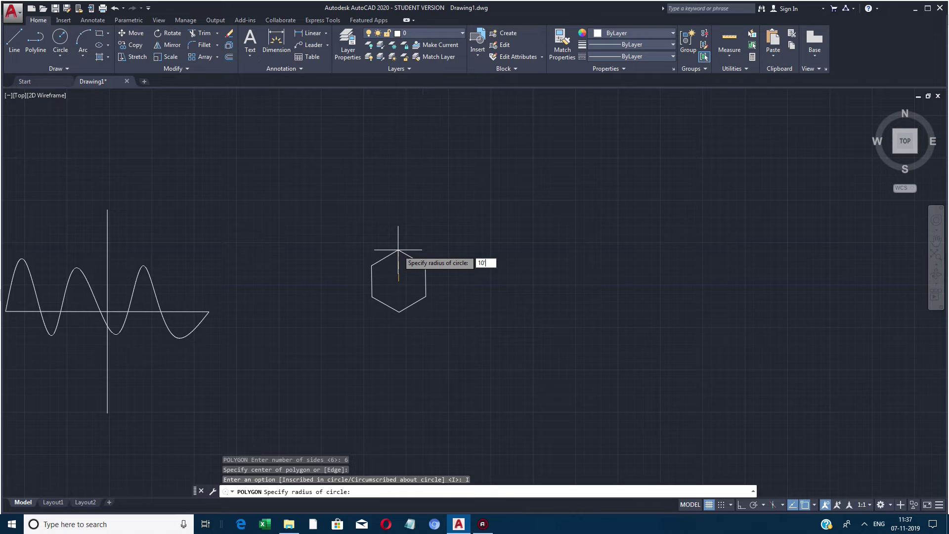
pyautogui.press('Return')
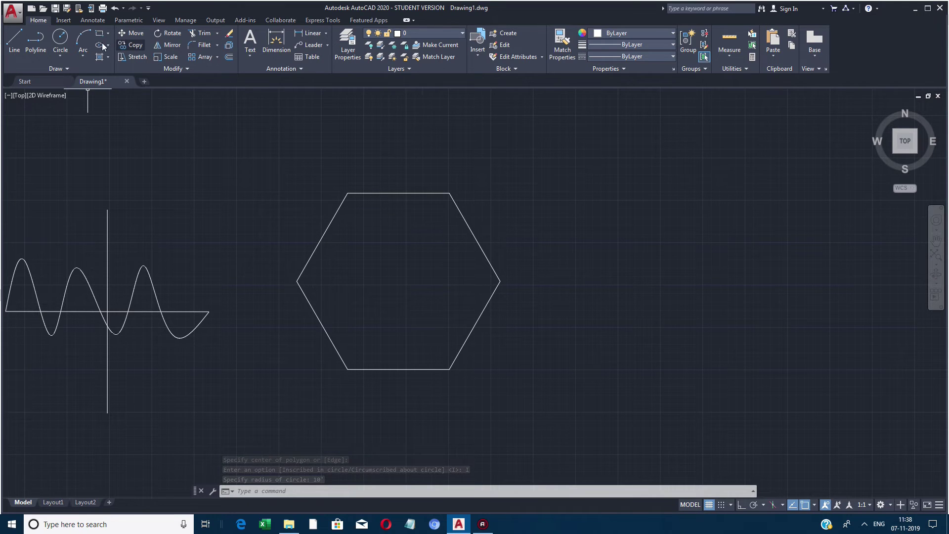
# Check Node and Insertion in the Object Snap list, then cancel the unused circle command.
pyautogui.click(60, 56)
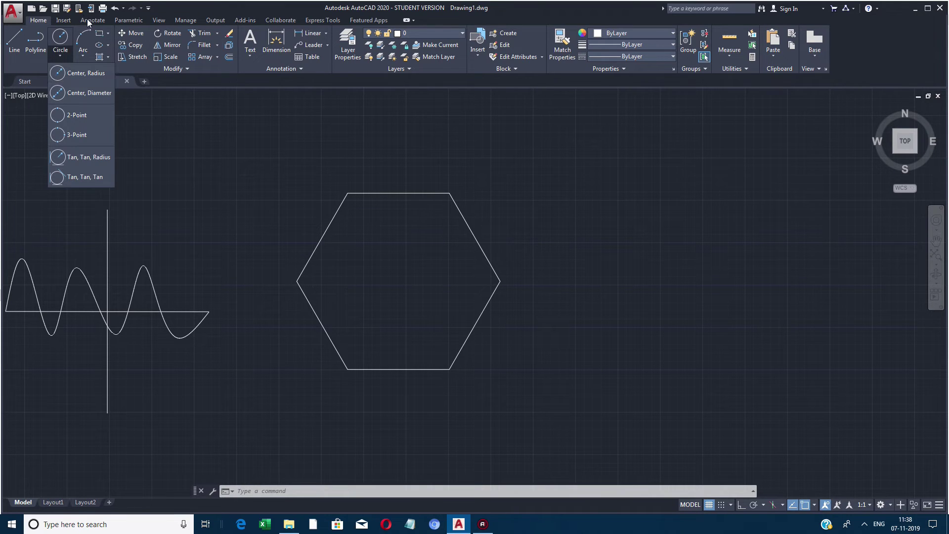
pyautogui.click(84, 74)
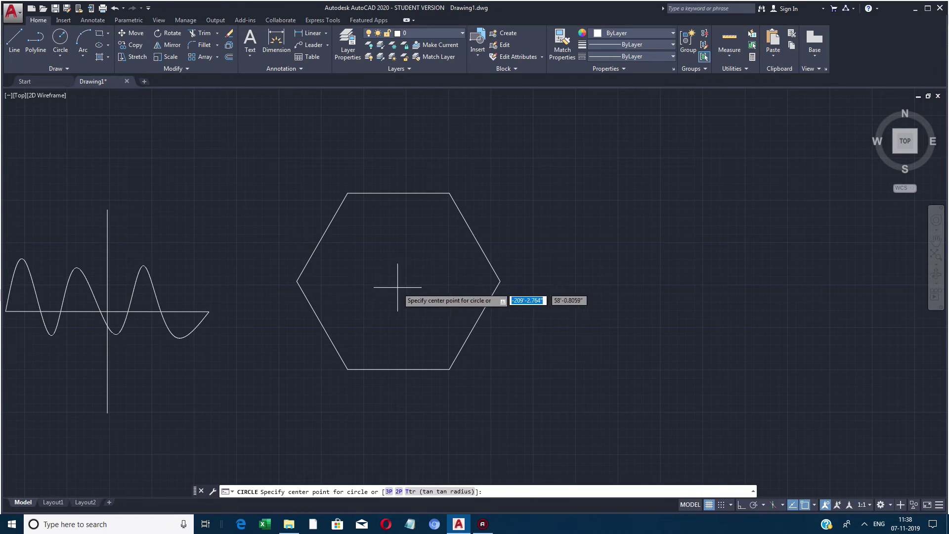
pyautogui.click(731, 505)
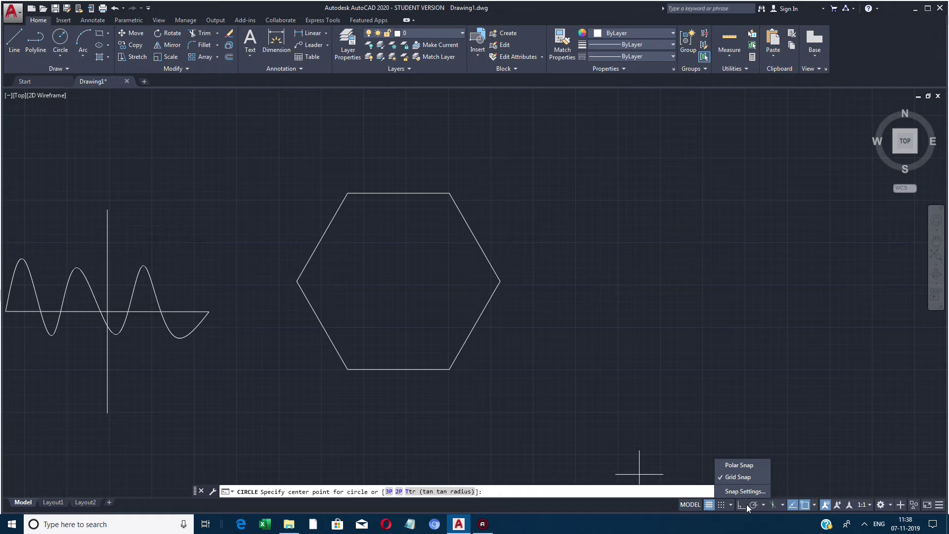
pyautogui.click(814, 505)
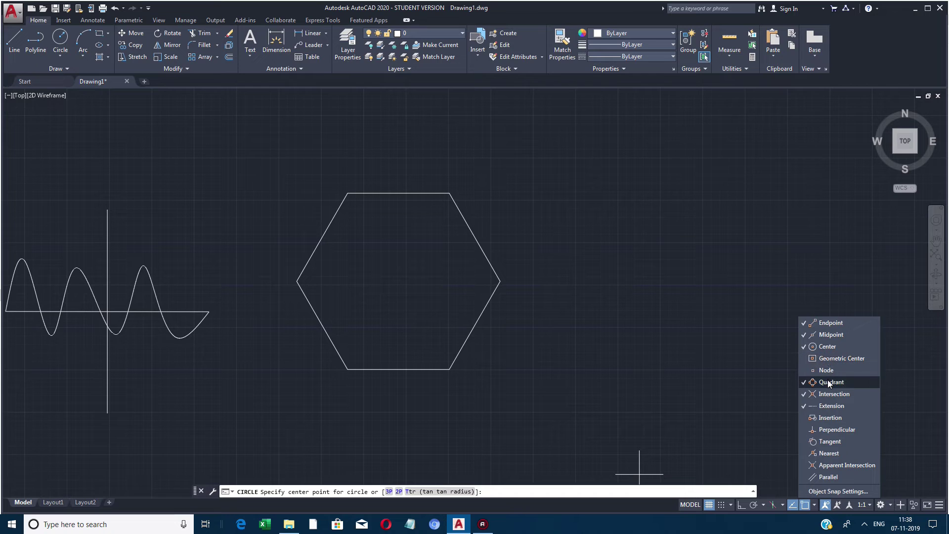
pyautogui.click(833, 419)
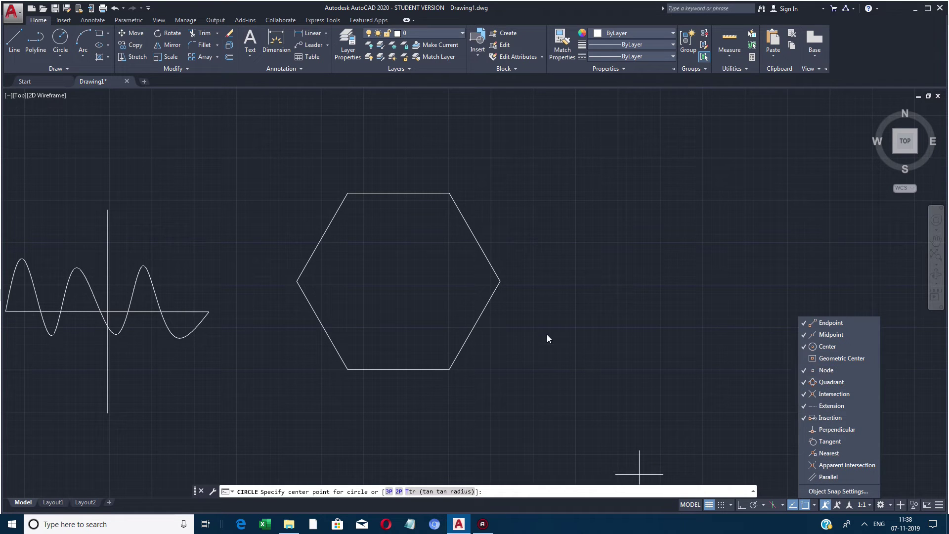
pyautogui.press('Escape')
pyautogui.press('Escape')
pyautogui.press('Escape')
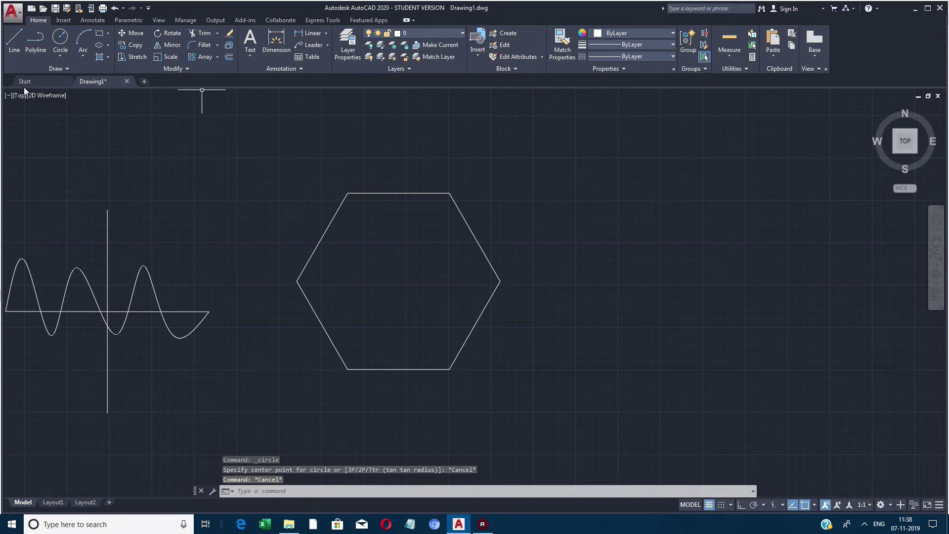
# Draw a Center, Radius circle of 10' centred on the hexagon's centre.
pyautogui.click(61, 55)
pyautogui.click(89, 74)
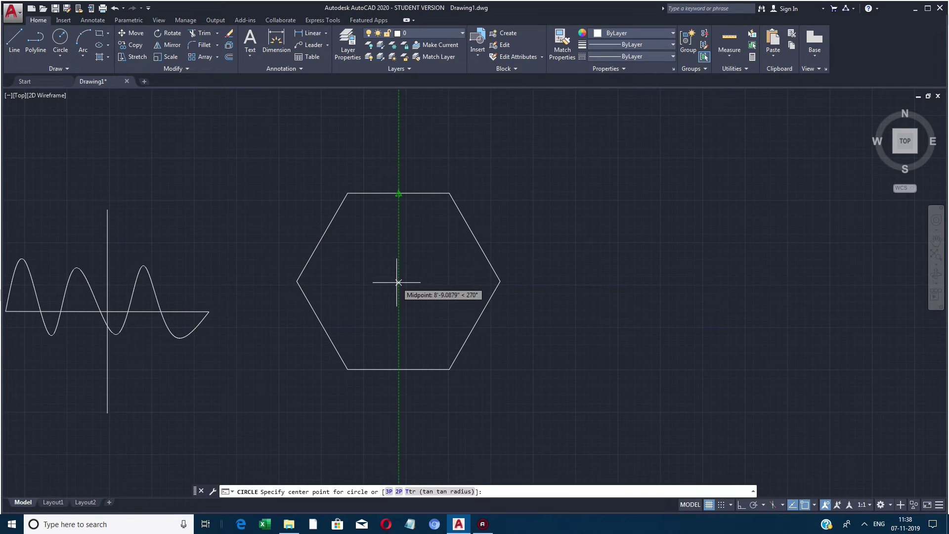
pyautogui.click(399, 283)
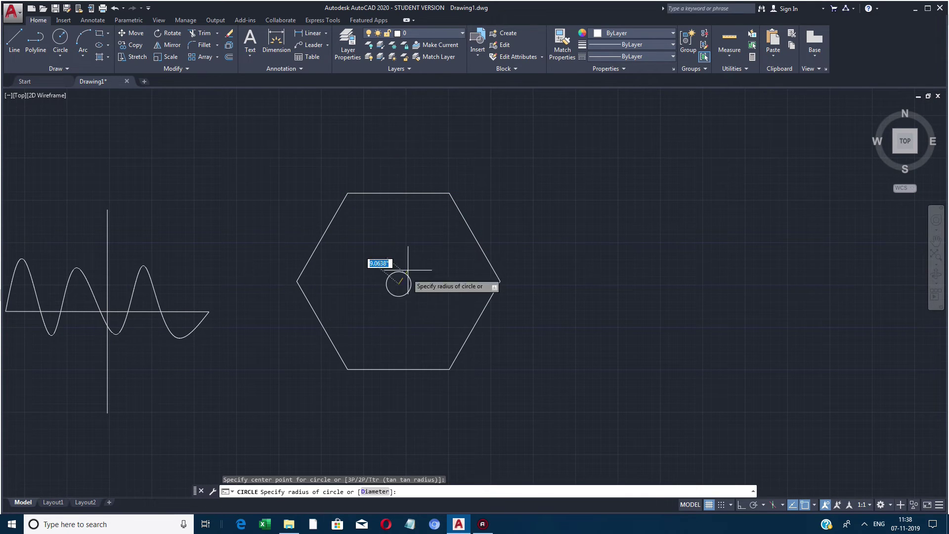
pyautogui.write('10')
pyautogui.press('Return')
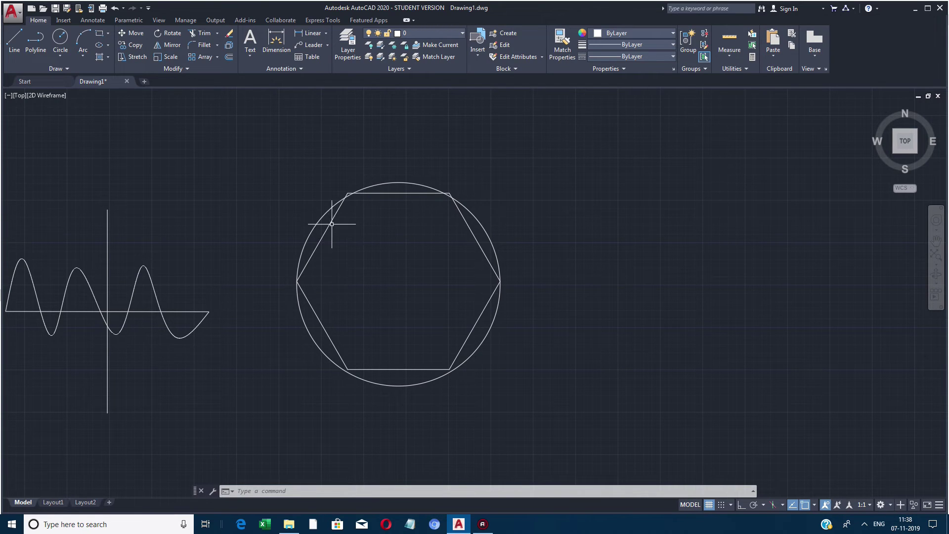
pyautogui.scroll(-2, 349, 297)
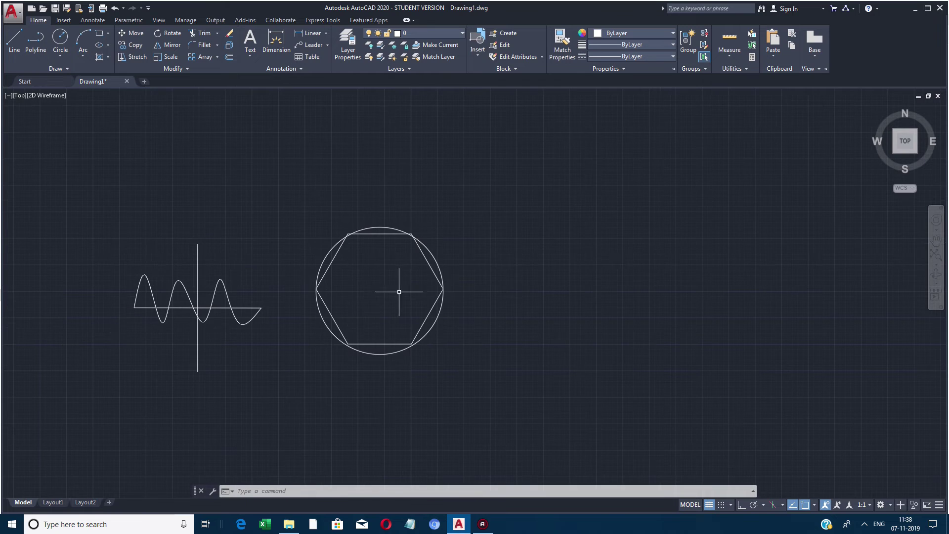
# Erase the hexagon and its enclosing circle with a crossing selection.
pyautogui.click(434, 363)
pyautogui.click(323, 176)
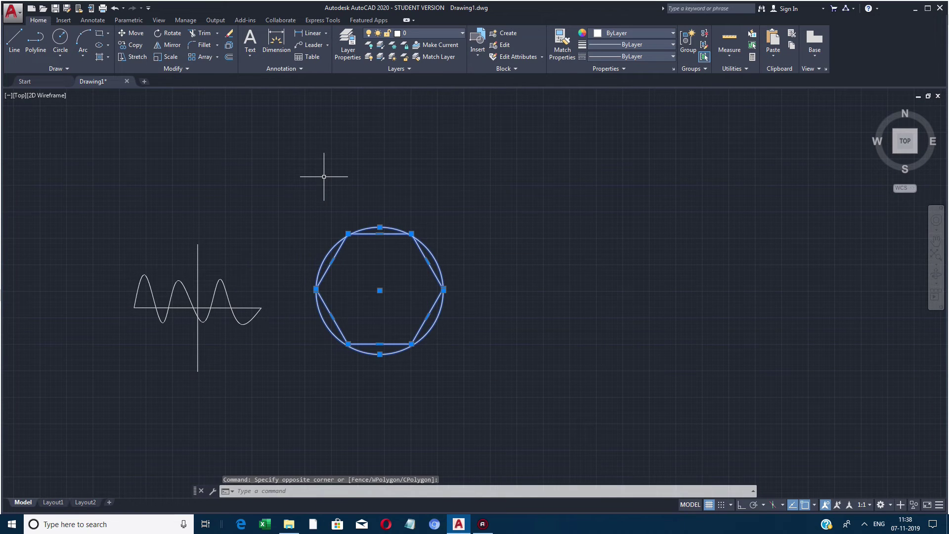
pyautogui.press('Delete')
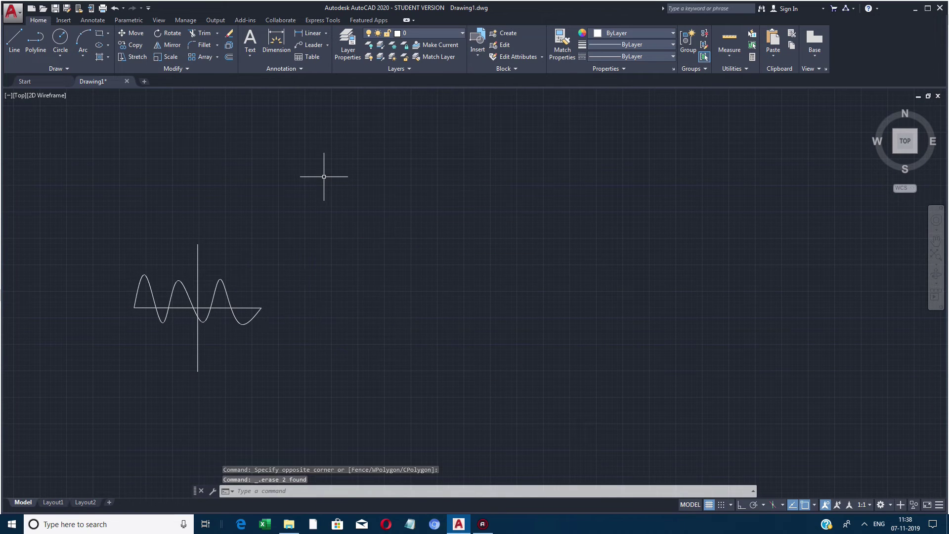
# Draw a new 10' radius circle to the right of the wave.
pyautogui.click(59, 39)
pyautogui.click(416, 291)
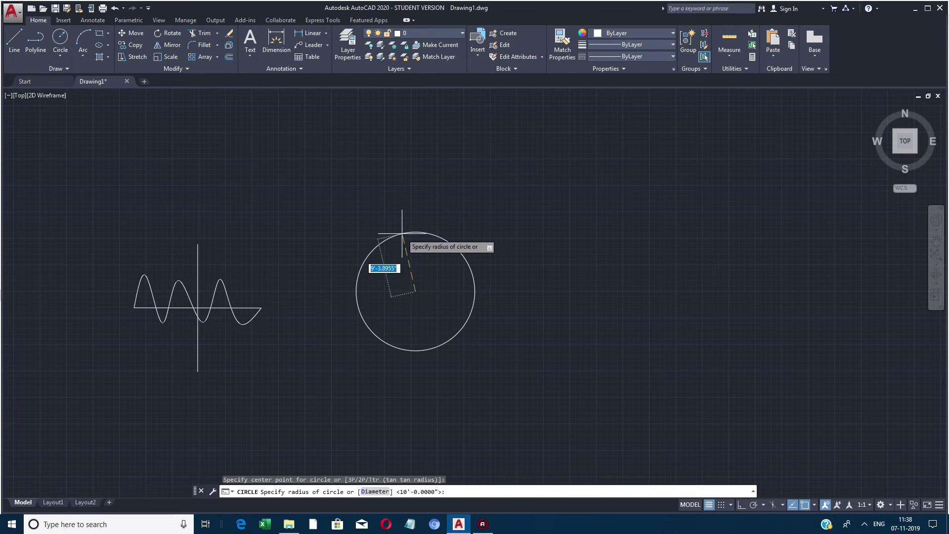
pyautogui.write('10')
pyautogui.press('Return')
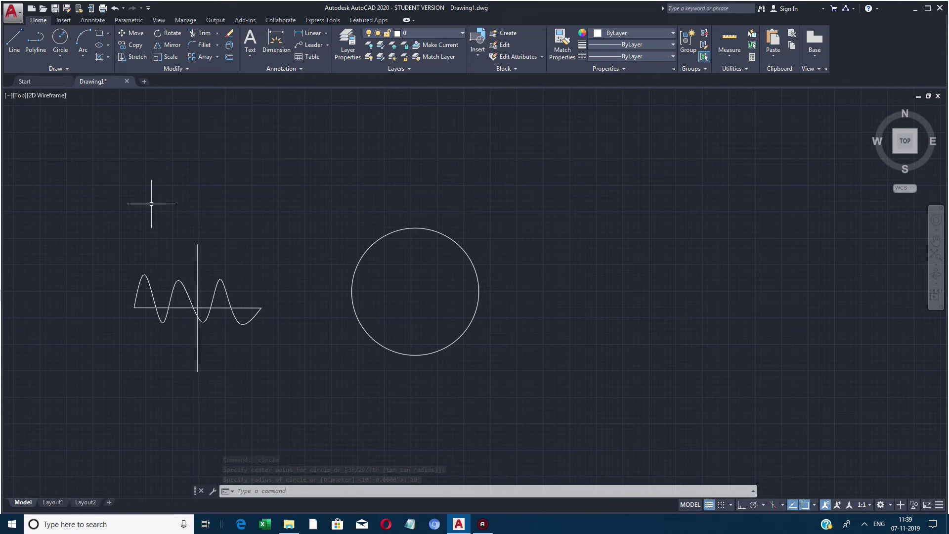
# Start a six-sided polygon and enable Geometric Center object snapping.
pyautogui.write('pol')
pyautogui.press('Return')
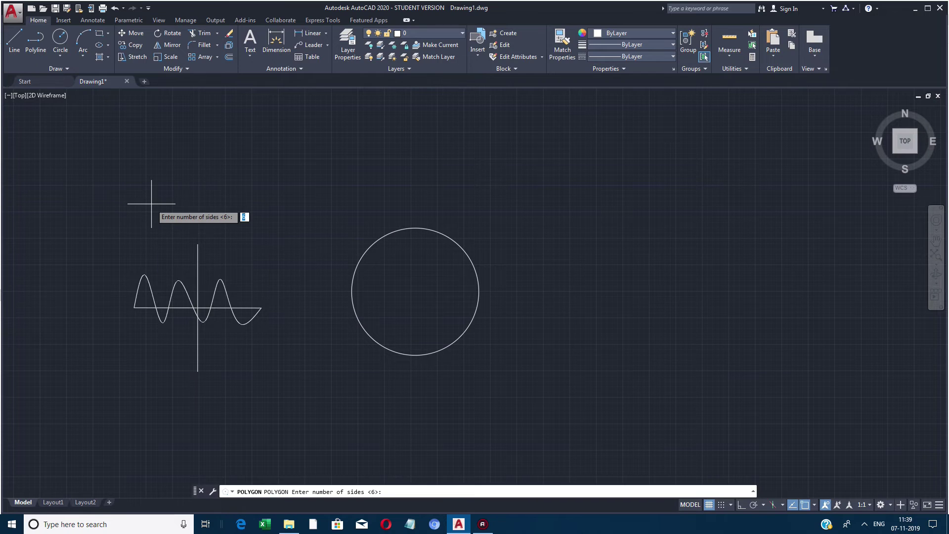
pyautogui.write('6')
pyautogui.press('Return')
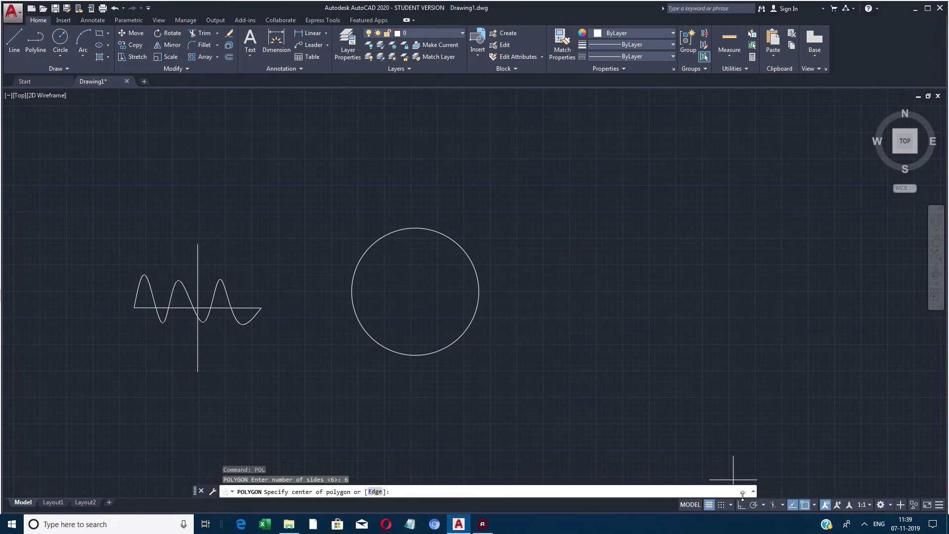
pyautogui.click(813, 505)
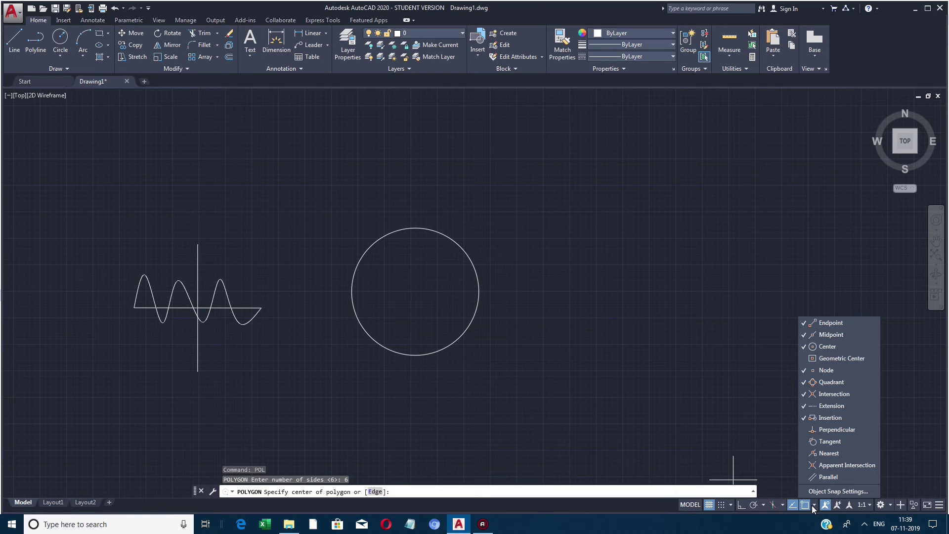
pyautogui.click(826, 359)
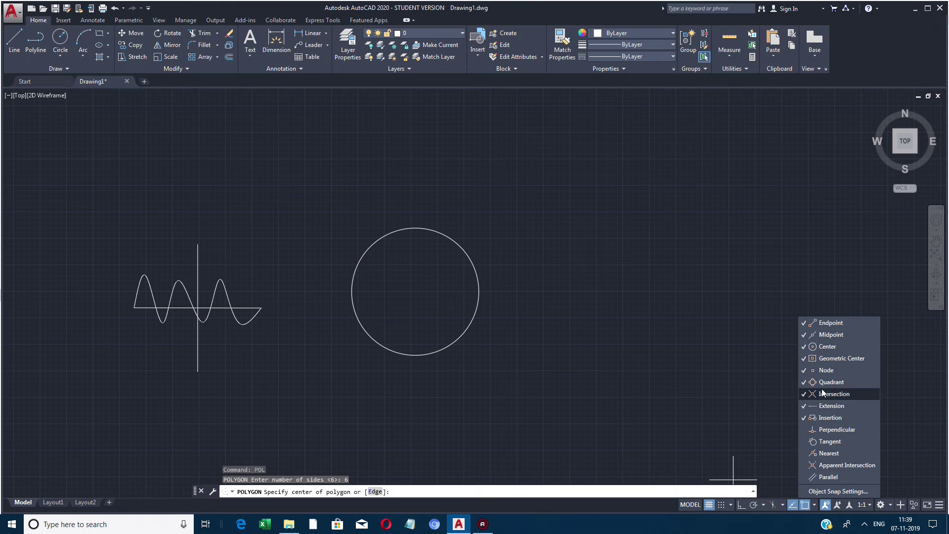
pyautogui.click(820, 417)
pyautogui.click(822, 419)
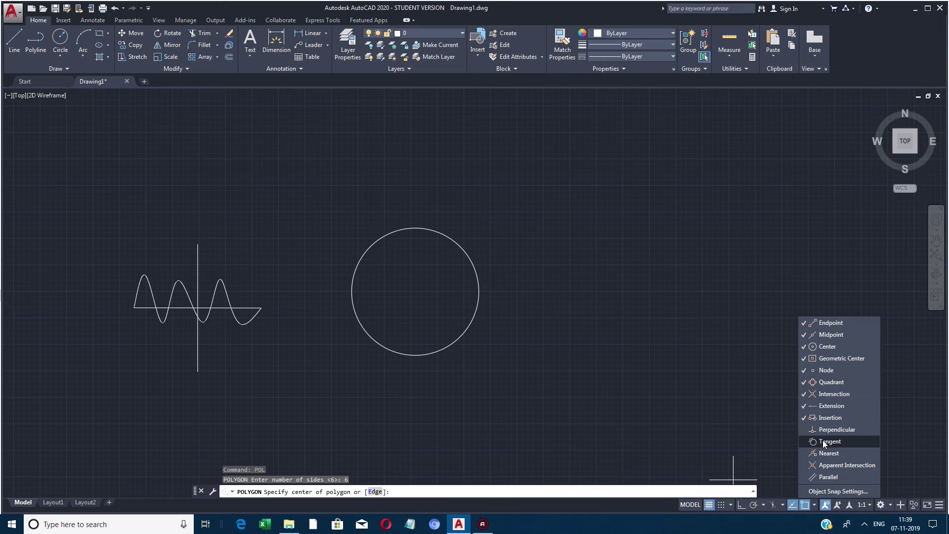
pyautogui.click(826, 442)
pyautogui.click(825, 441)
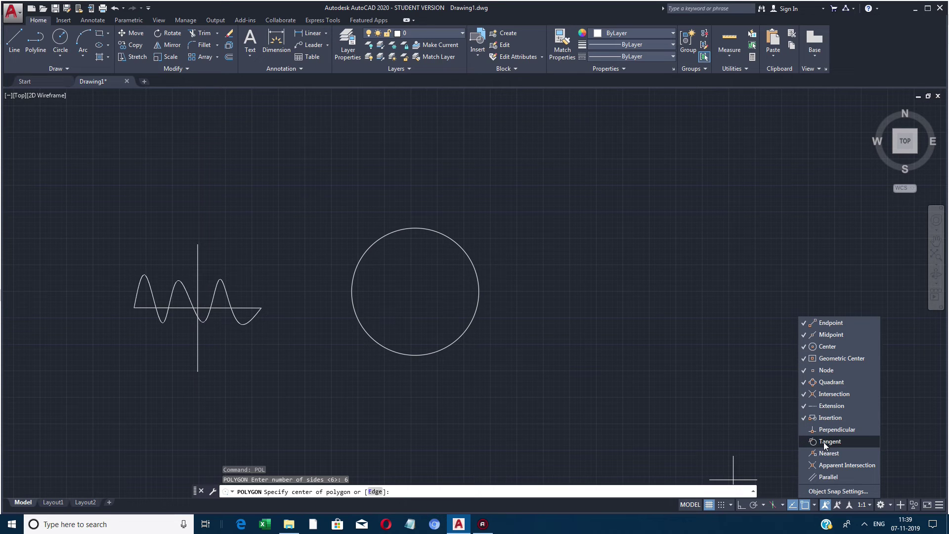
pyautogui.click(778, 425)
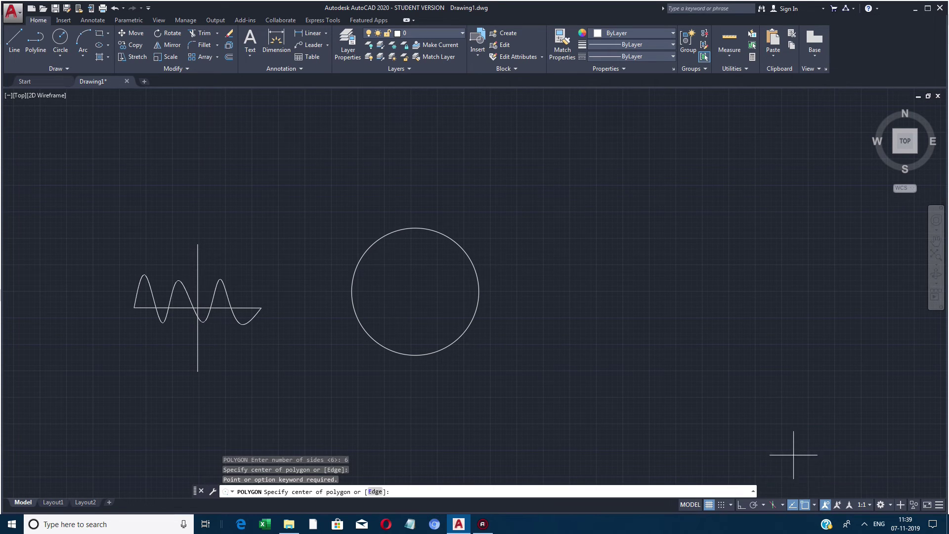
pyautogui.click(806, 505)
pyautogui.click(806, 505)
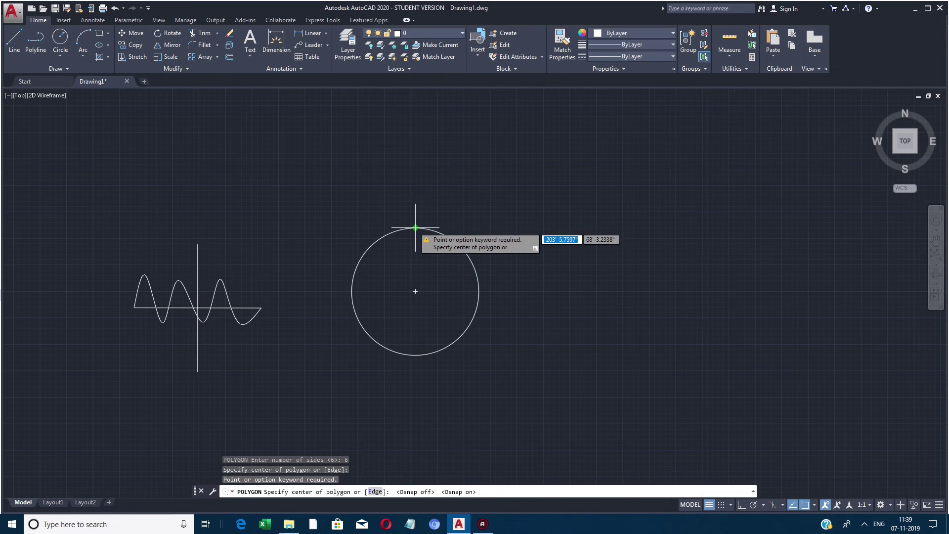
# Centre the hexagon on the circle, circumscribed, with a 10' radius.
pyautogui.click(415, 292)
pyautogui.click(439, 327)
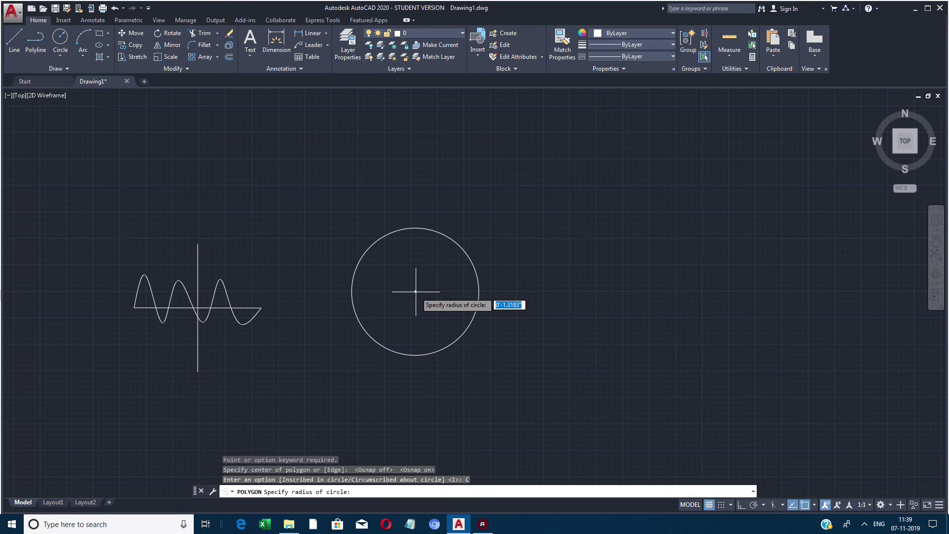
pyautogui.write('10')
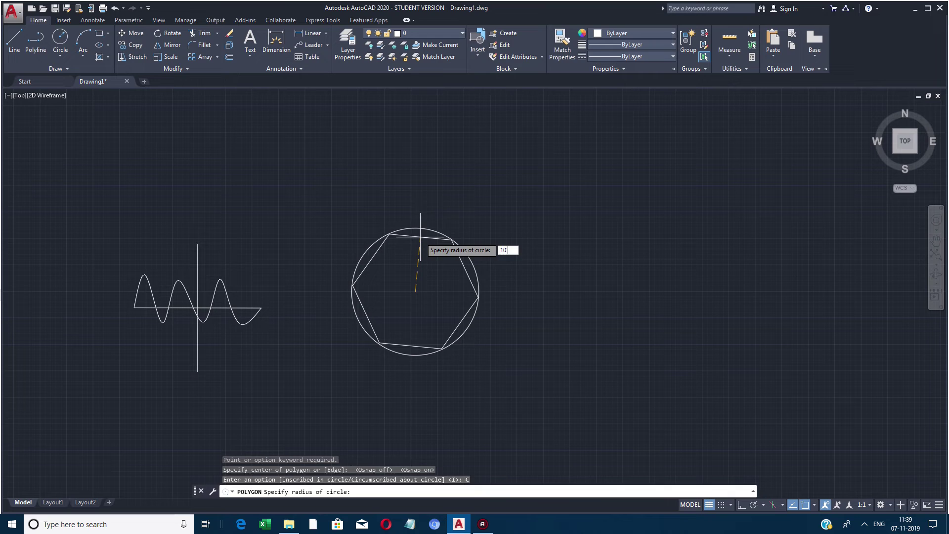
pyautogui.press('Return')
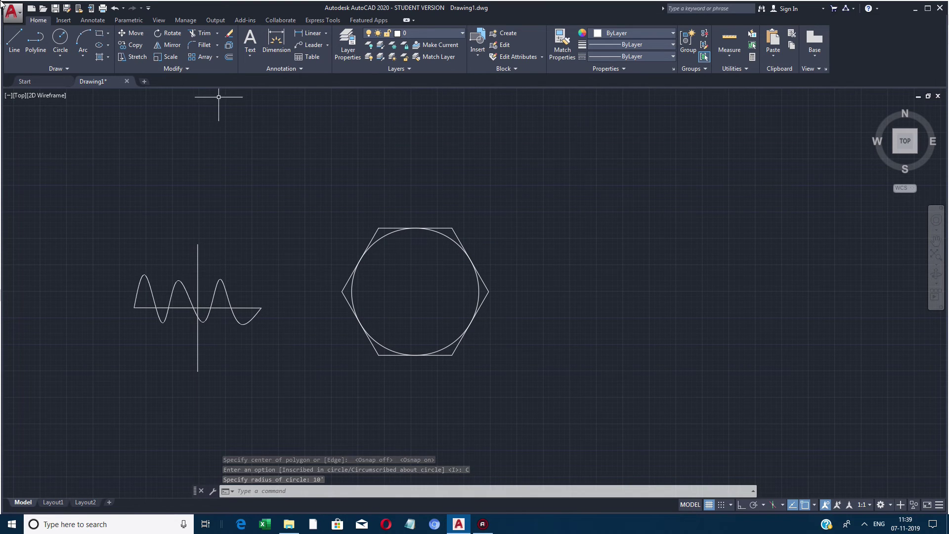
# Window-select everything in the drawing and delete it, then undo to restore all objects.
pyautogui.click(544, 380)
pyautogui.click(26, 196)
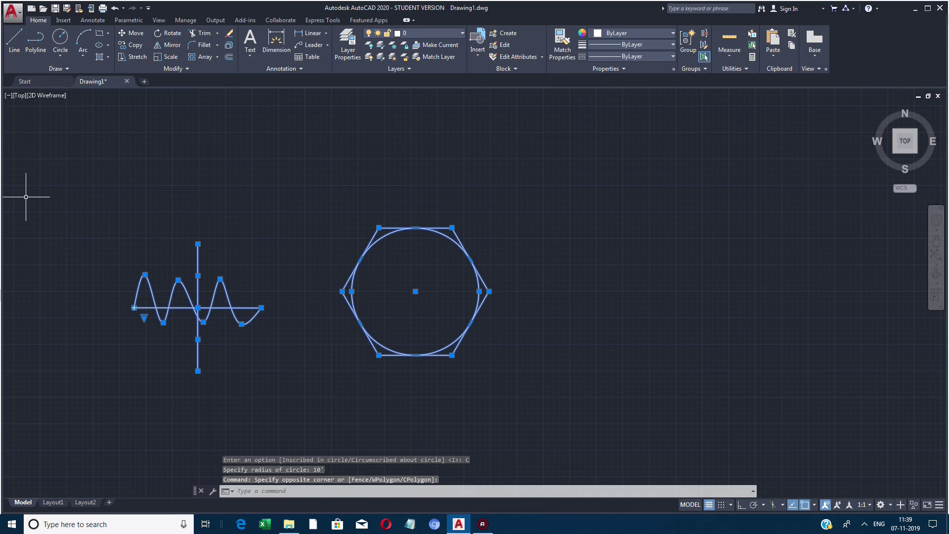
pyautogui.press('Delete')
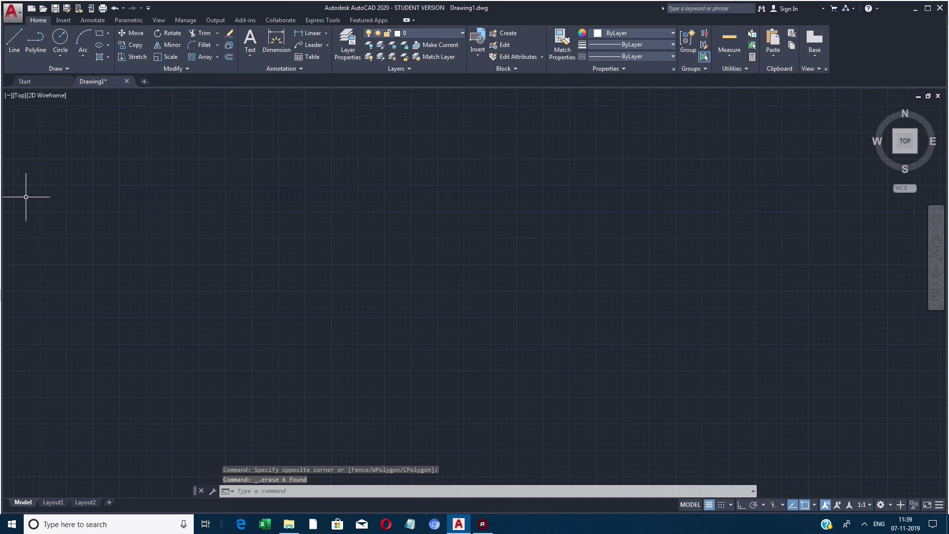
pyautogui.hotkey('ctrl', 'z')
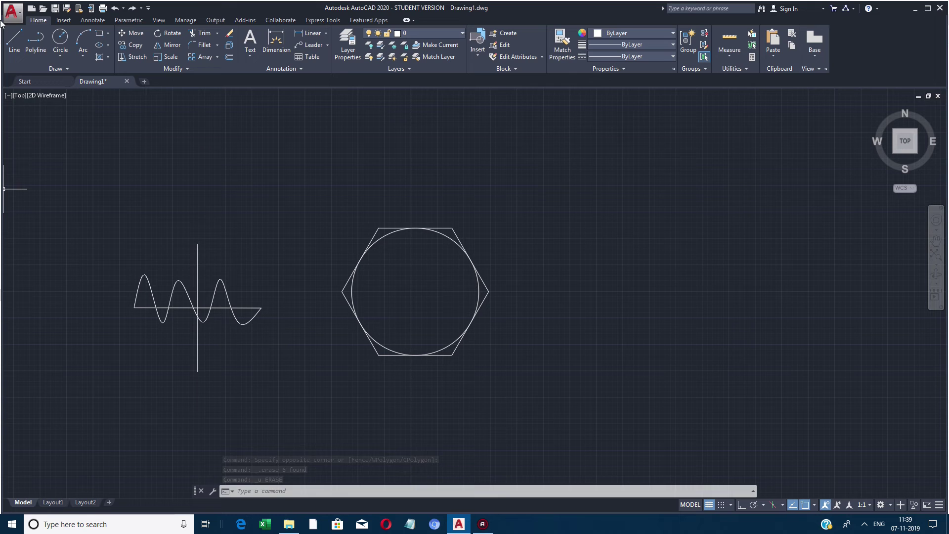
pyautogui.write('M')
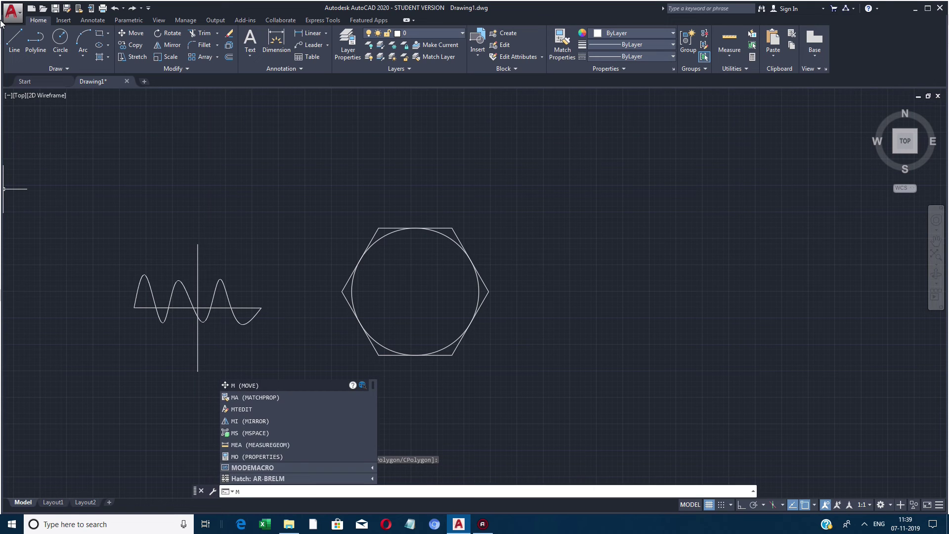
pyautogui.press('BackSpace')
pyautogui.press('Escape')
pyautogui.click(556, 268)
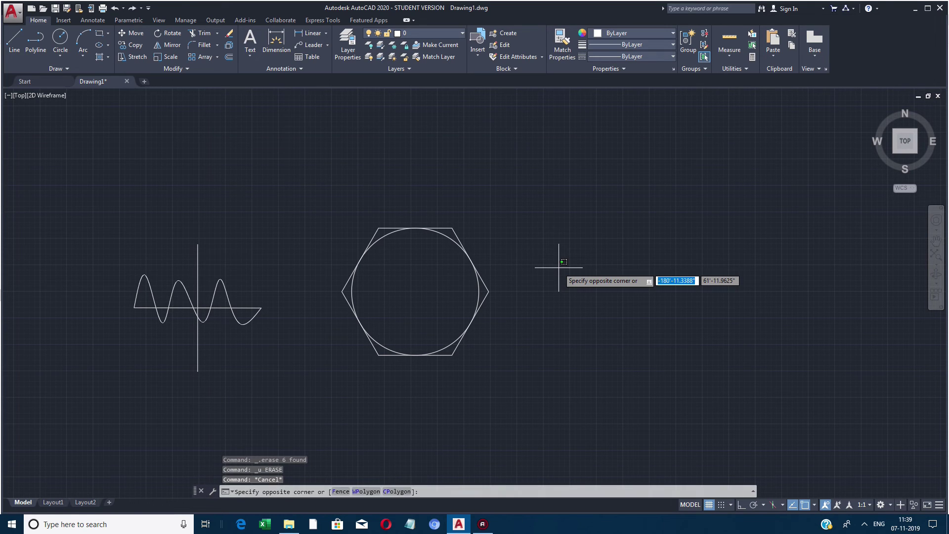
pyautogui.press('Escape')
pyautogui.write('M')
pyautogui.press('Return')
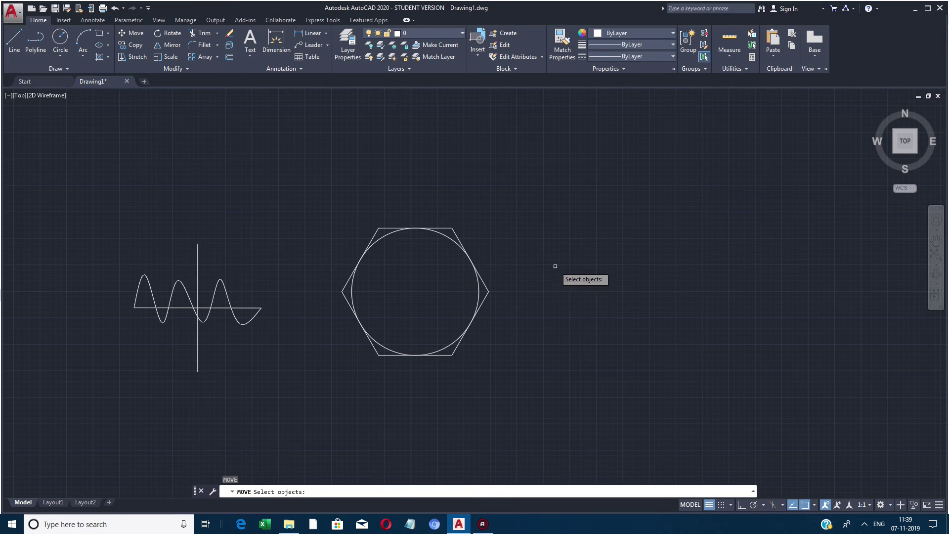
pyautogui.click(472, 263)
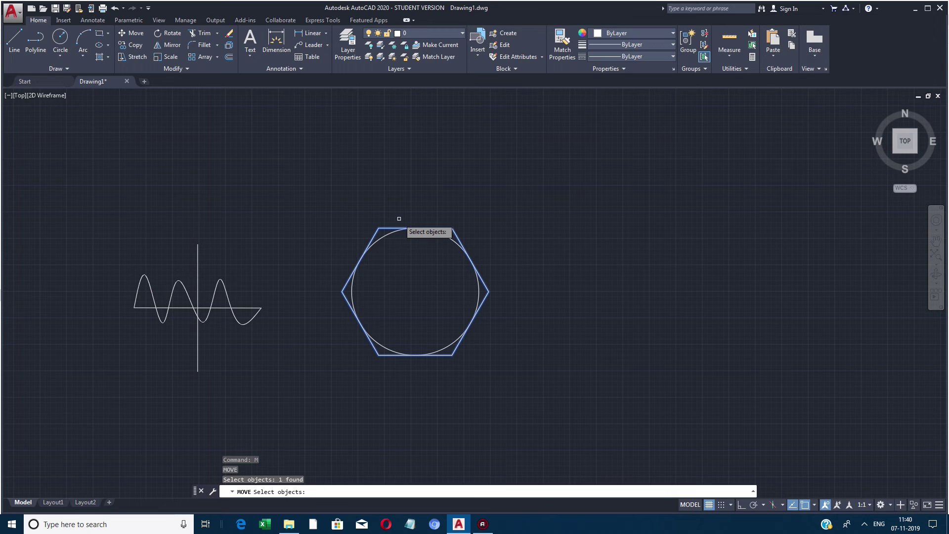
pyautogui.press('Return')
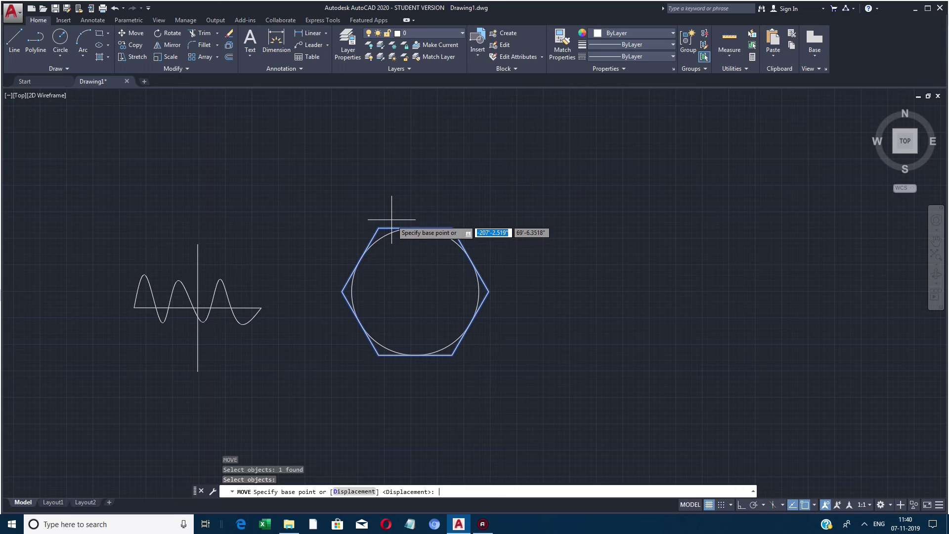
pyautogui.click(378, 355)
pyautogui.scroll(5, 197, 297)
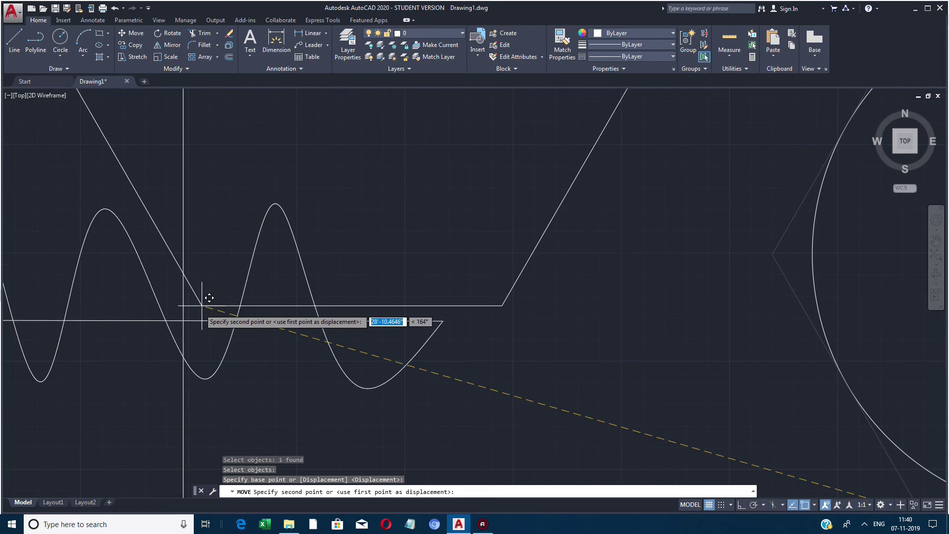
pyautogui.click(191, 312)
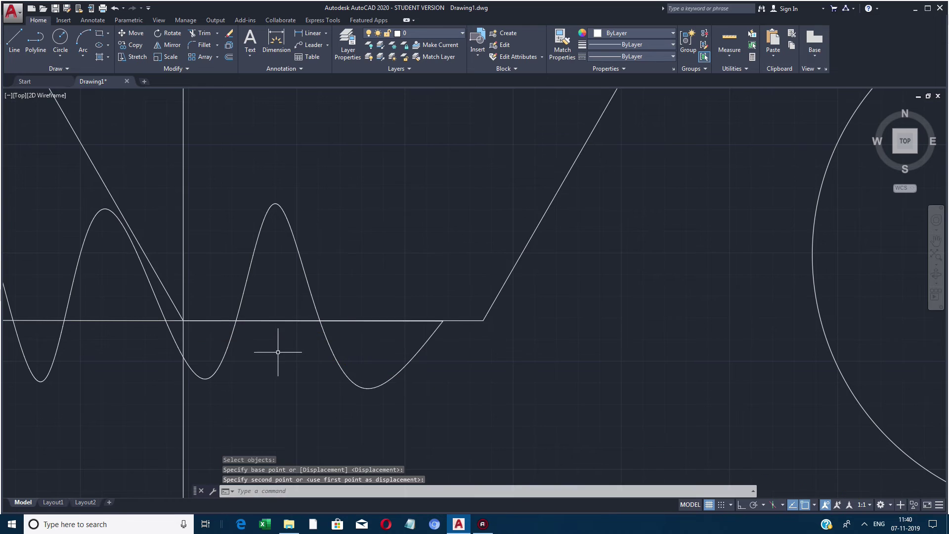
pyautogui.scroll(-5, 277, 351)
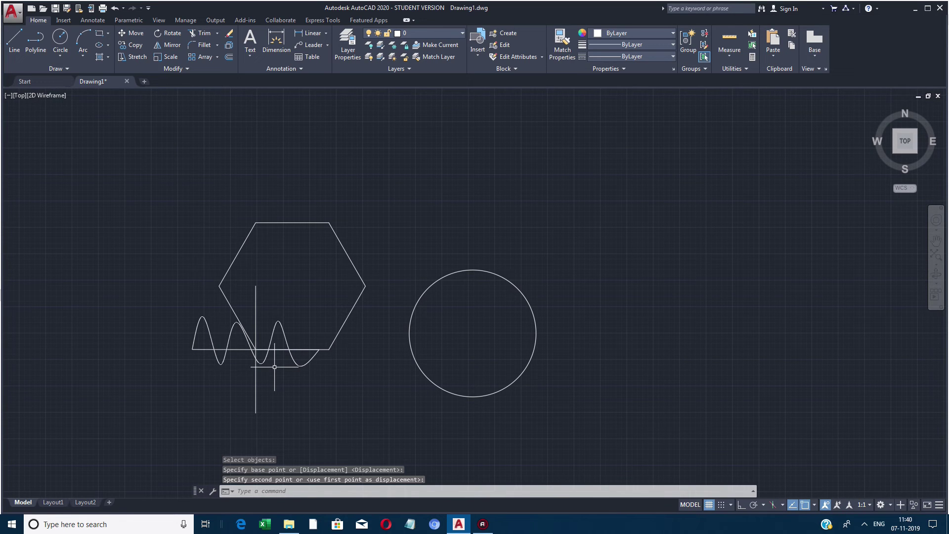
pyautogui.hotkey('ctrl', 'z')
pyautogui.click(410, 394)
pyautogui.hotkey('ctrl', 'z')
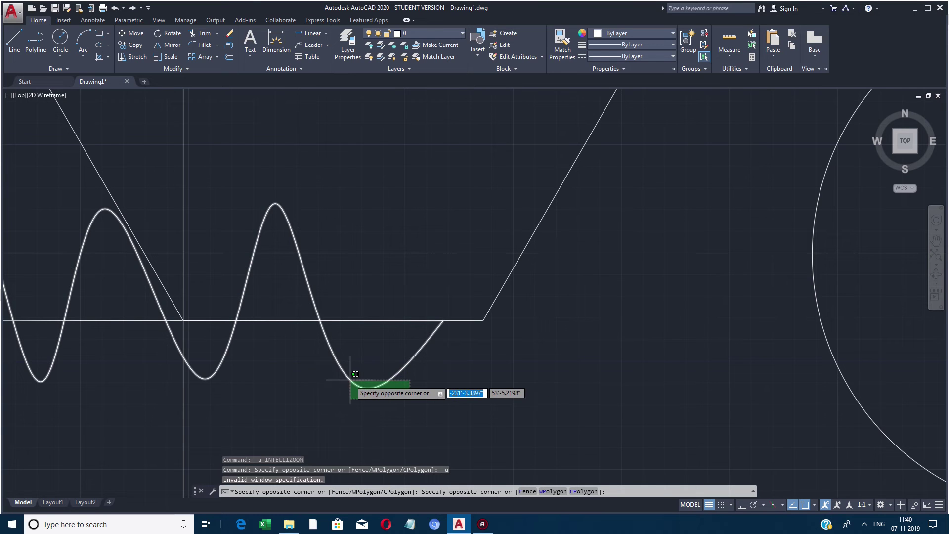
pyautogui.press('Escape')
pyautogui.hotkey('ctrl', 'z')
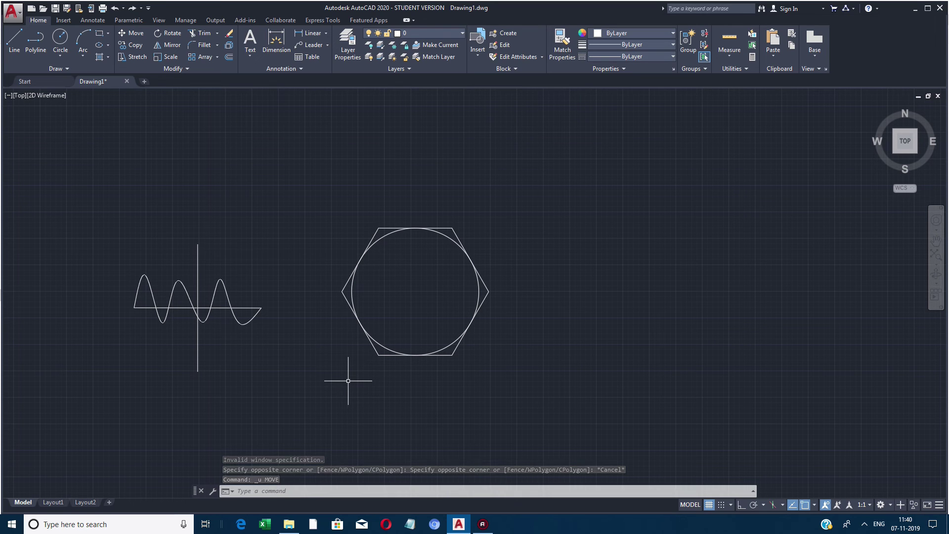
# Start a COPY of the hexagon with its lower-left vertex as the base point.
pyautogui.write('co')
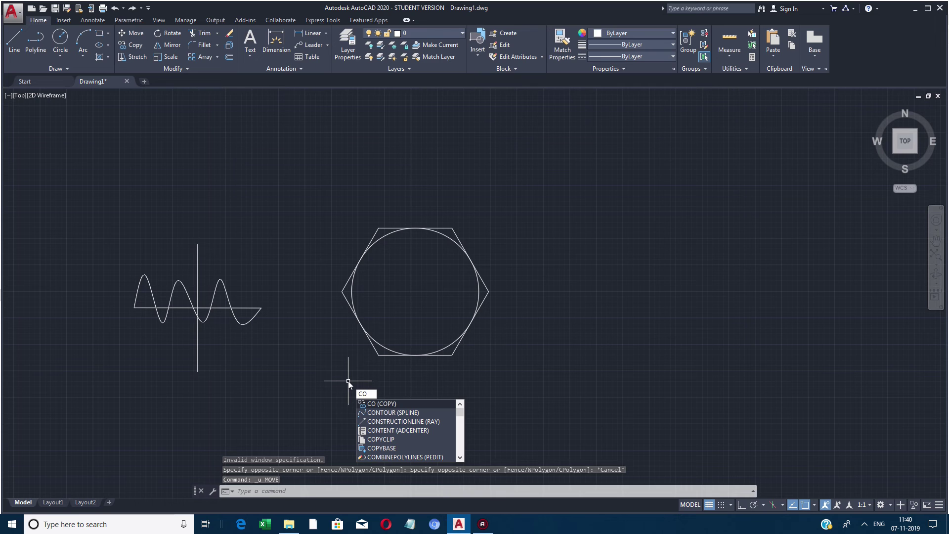
pyautogui.press('Return')
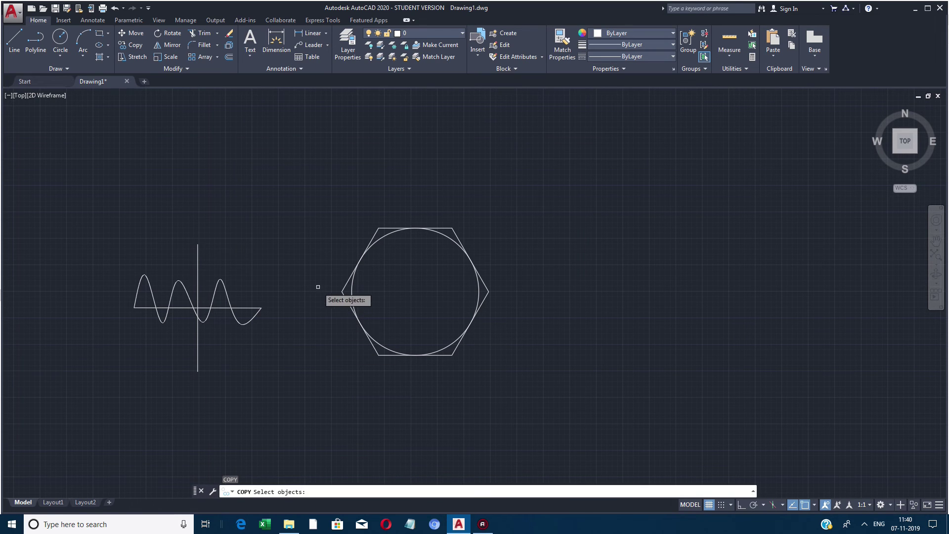
pyautogui.click(377, 353)
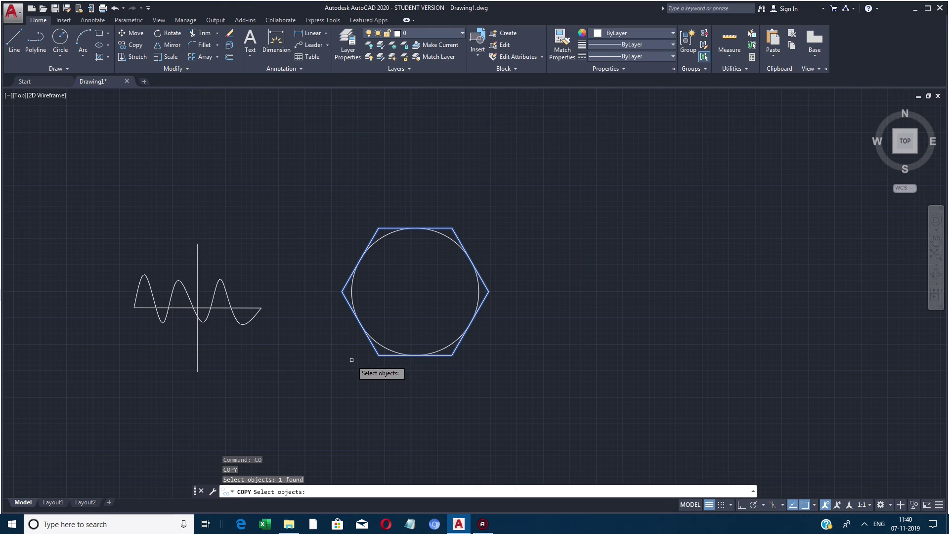
pyautogui.press('Return')
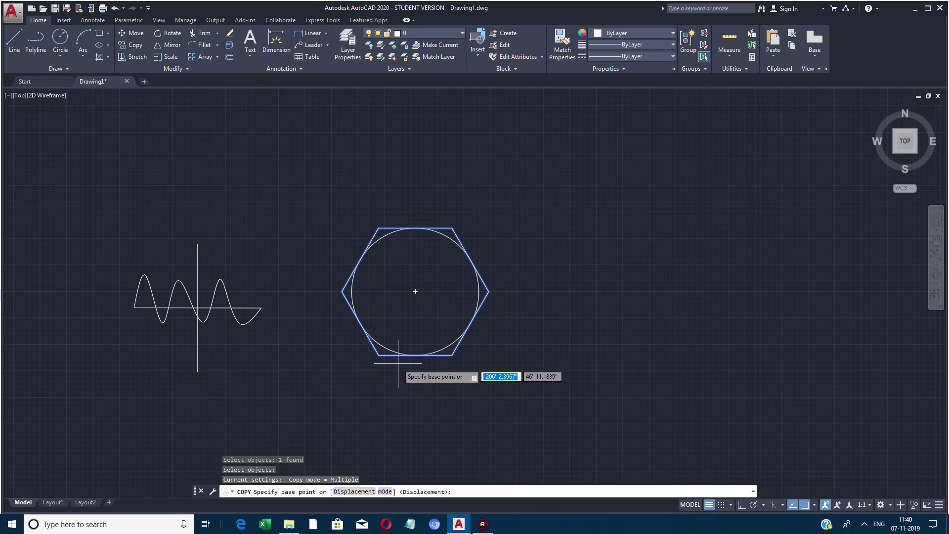
pyautogui.scroll(2, 387, 362)
pyautogui.click(371, 348)
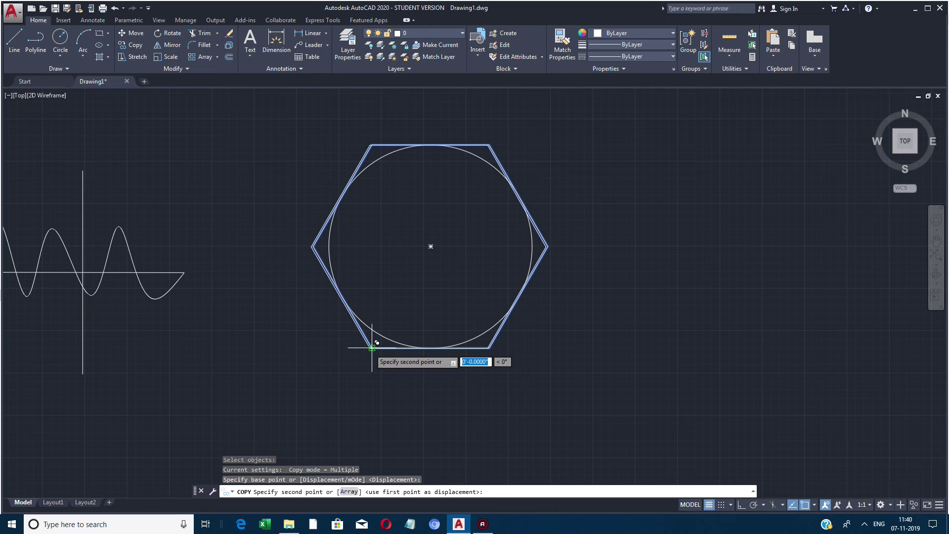
# Place hexagon copies vertex-to-vertex on the sine wave, building a honeycomb cluster.
pyautogui.scroll(-2, 371, 348)
pyautogui.scroll(4, 207, 326)
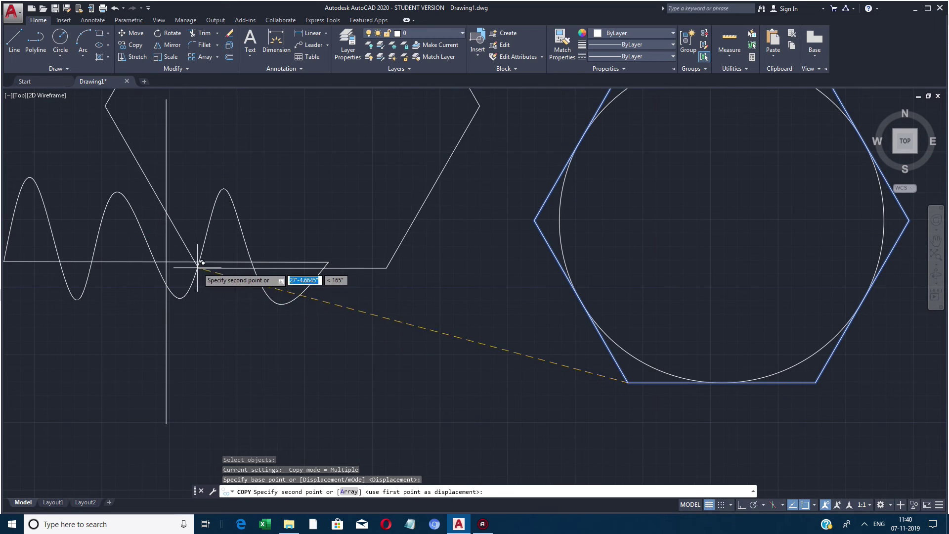
pyautogui.click(166, 262)
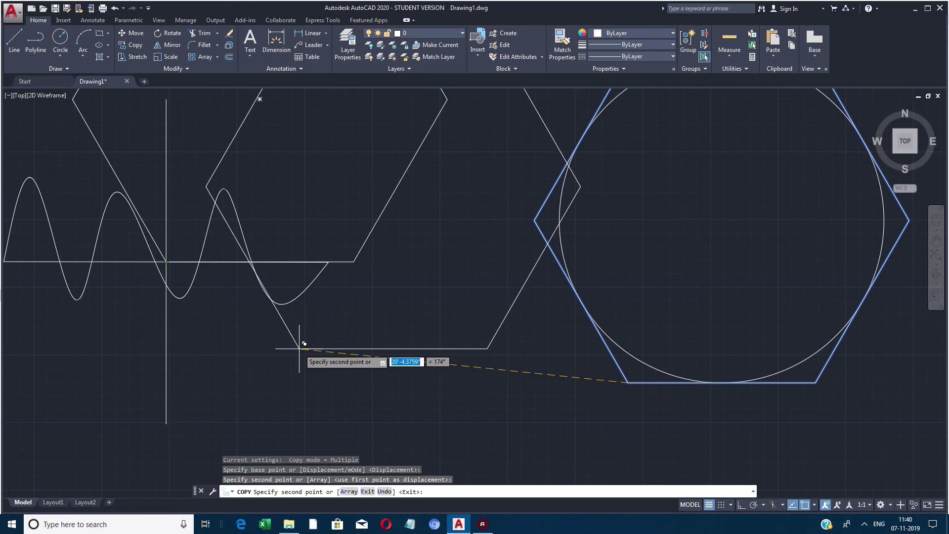
pyautogui.scroll(-5, 300, 349)
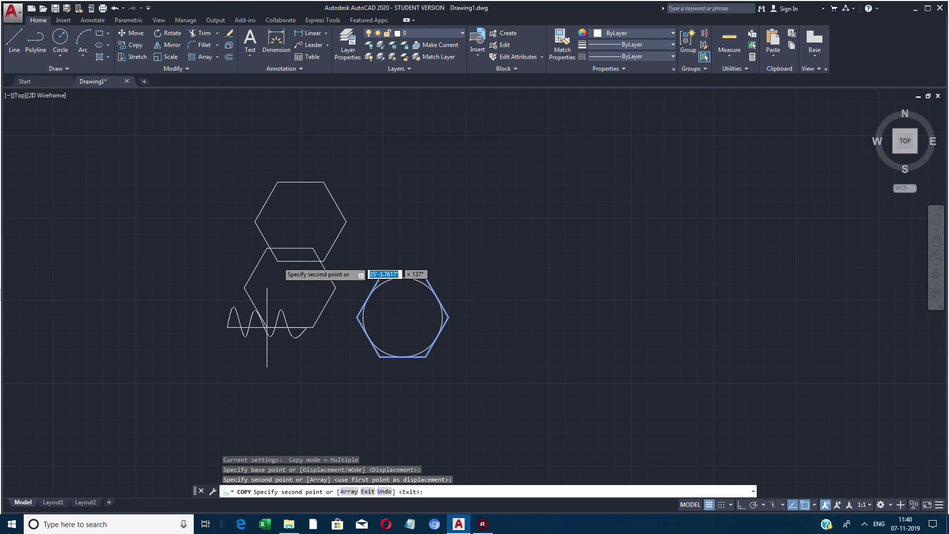
pyautogui.scroll(4, 285, 265)
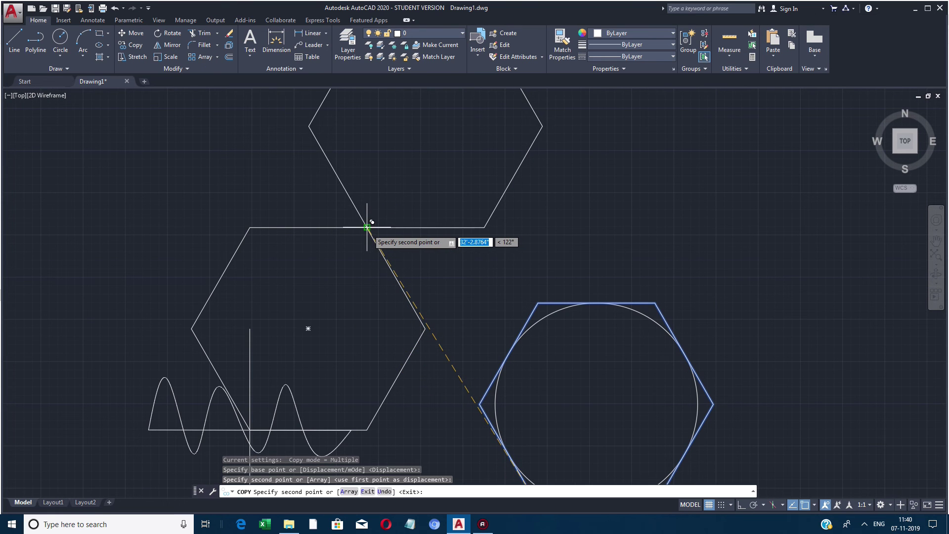
pyautogui.click(367, 228)
pyautogui.scroll(-3, 367, 228)
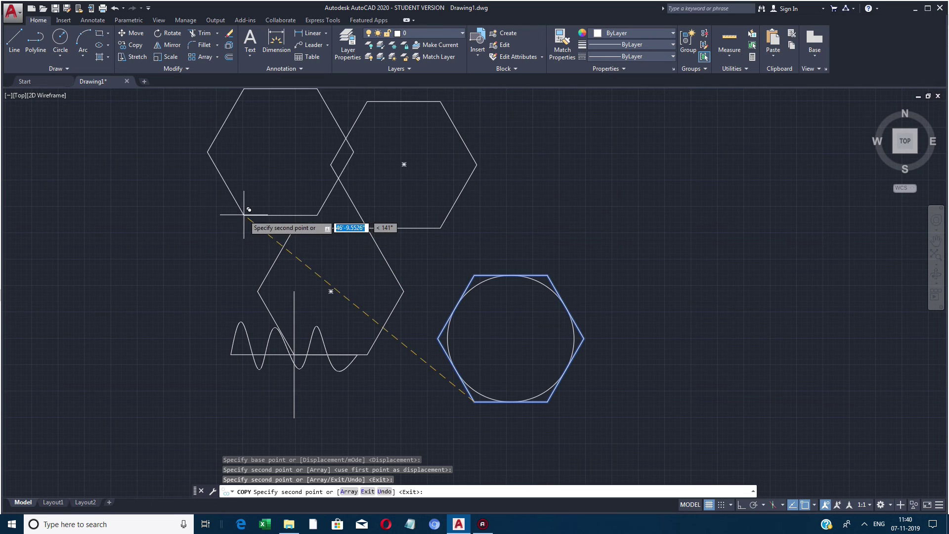
pyautogui.scroll(-3, 338, 315)
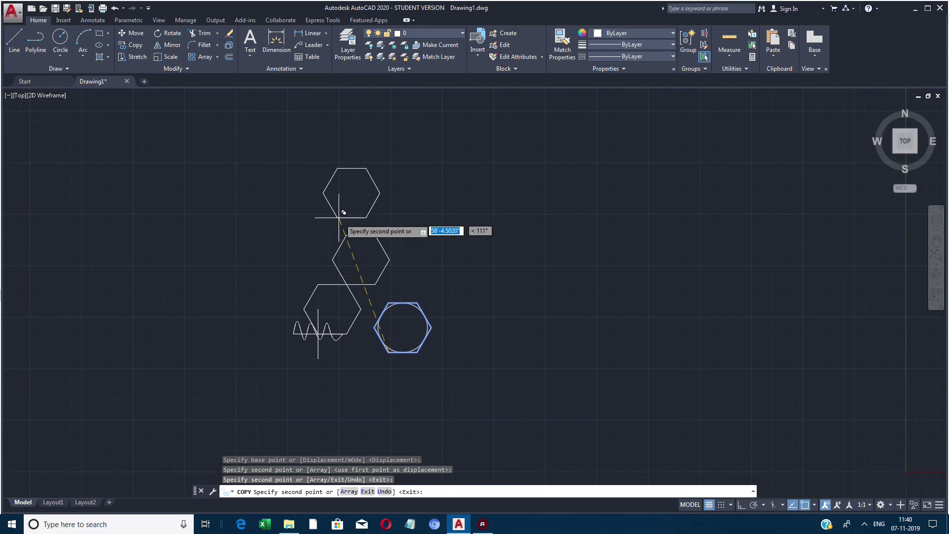
pyautogui.click(347, 233)
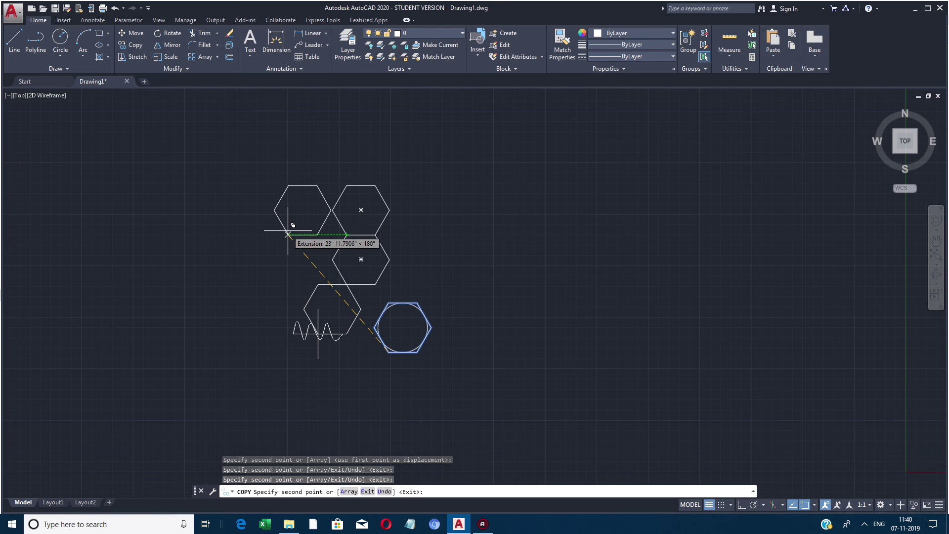
pyautogui.click(288, 233)
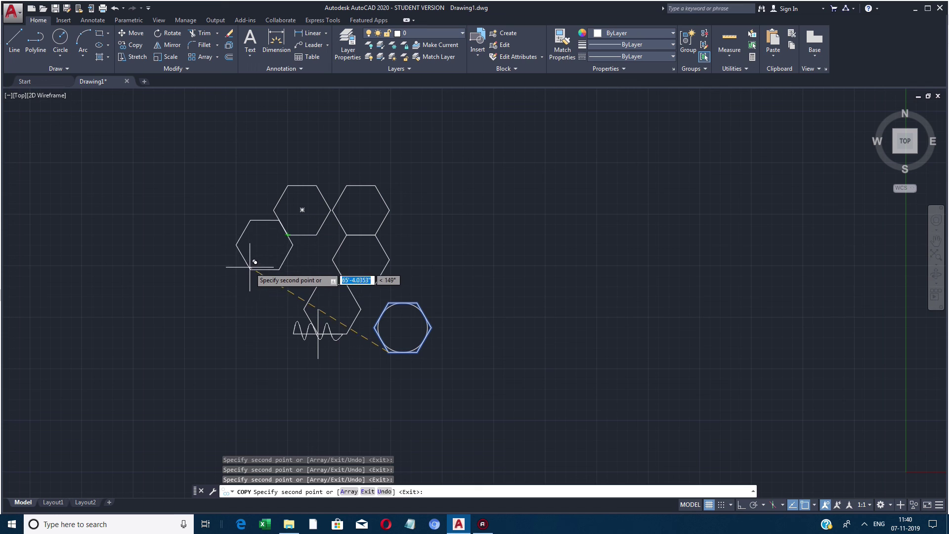
pyautogui.click(245, 259)
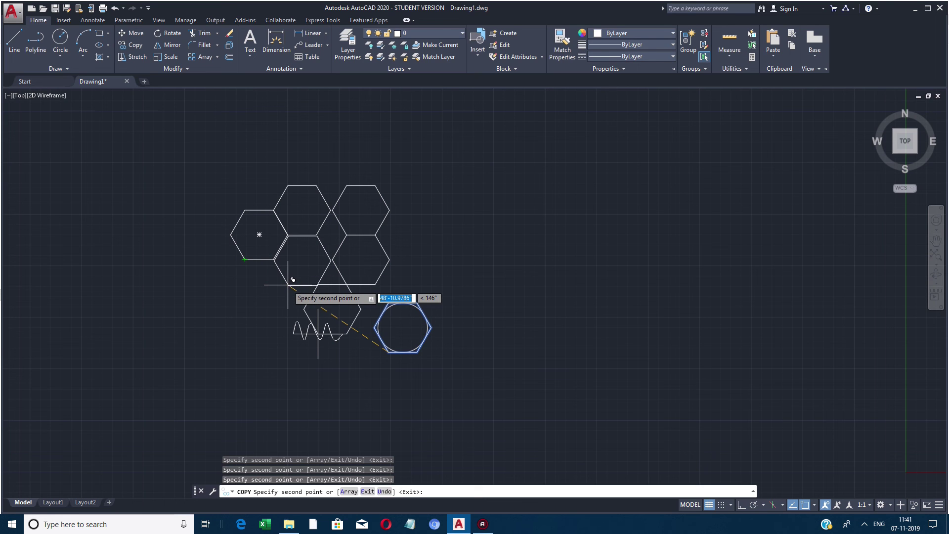
pyautogui.press('Escape')
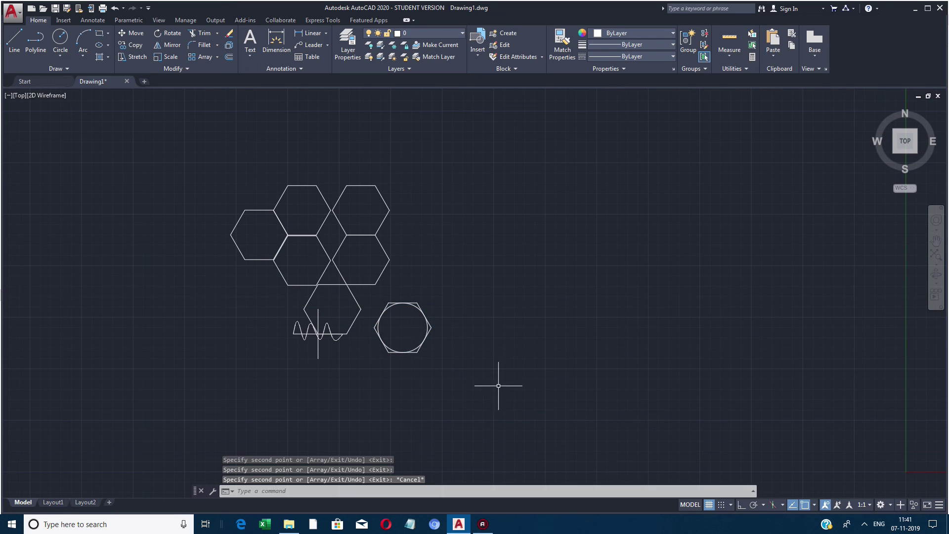